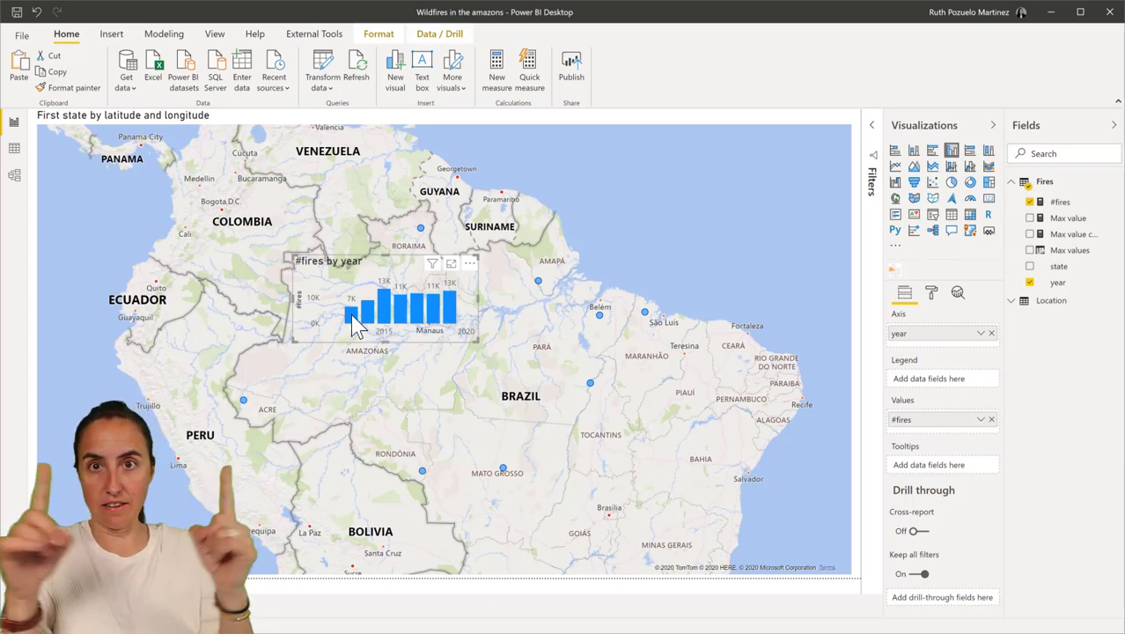
# Colour the #fires by year bars by field value from Max value conditional formatting, so 2015 turns orange
pyautogui.moveTo(356, 322)
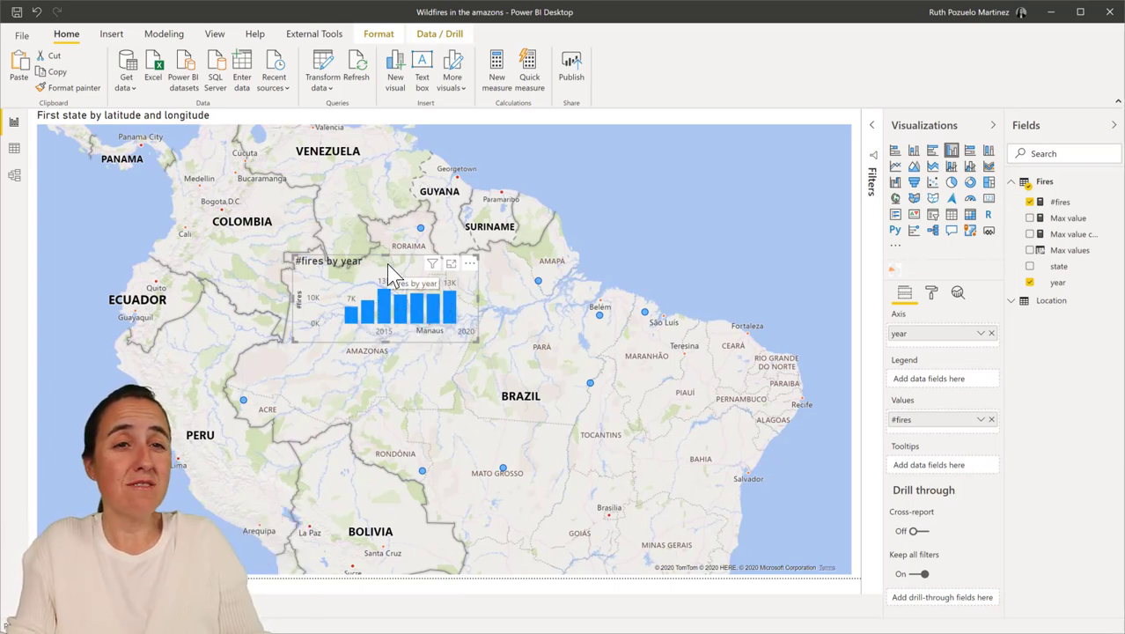
pyautogui.click(931, 292)
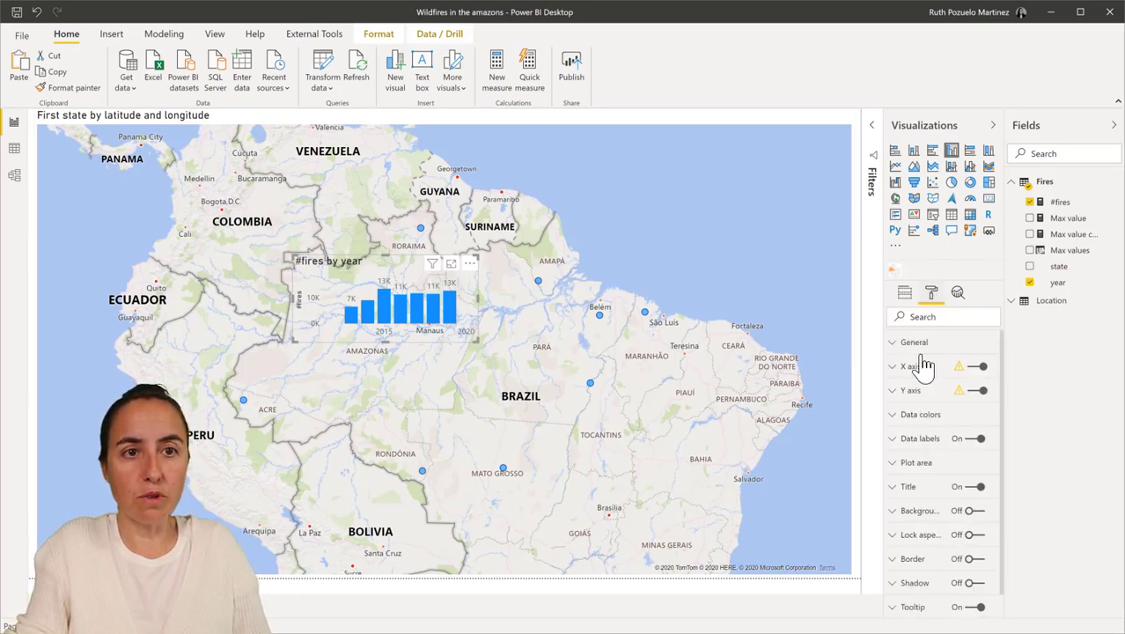
pyautogui.click(918, 419)
pyautogui.click(935, 505)
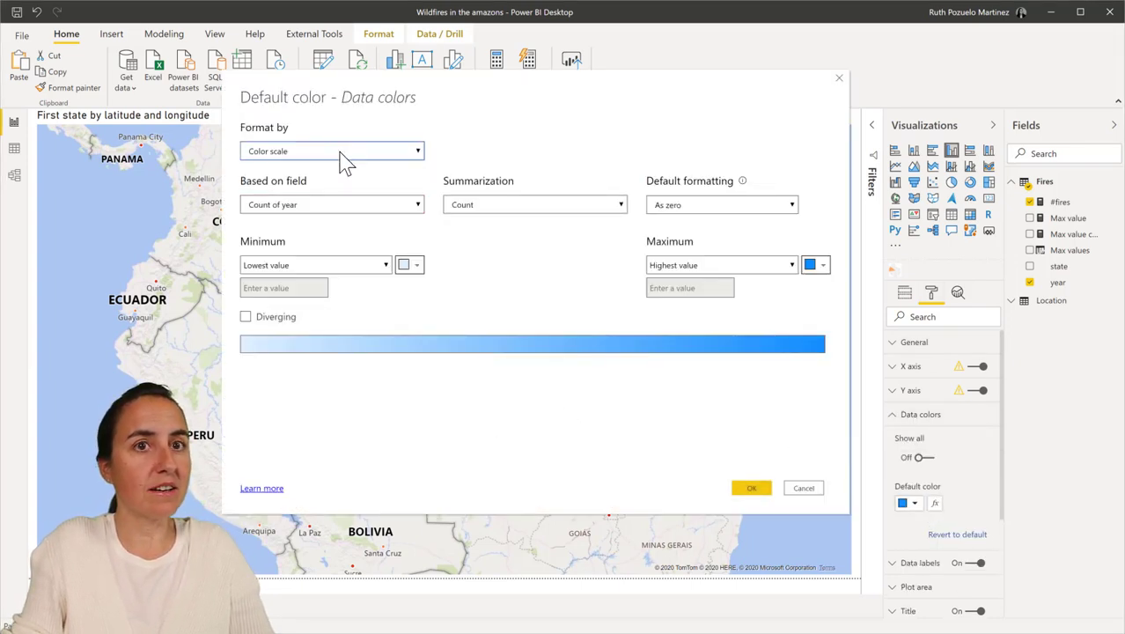
pyautogui.click(342, 153)
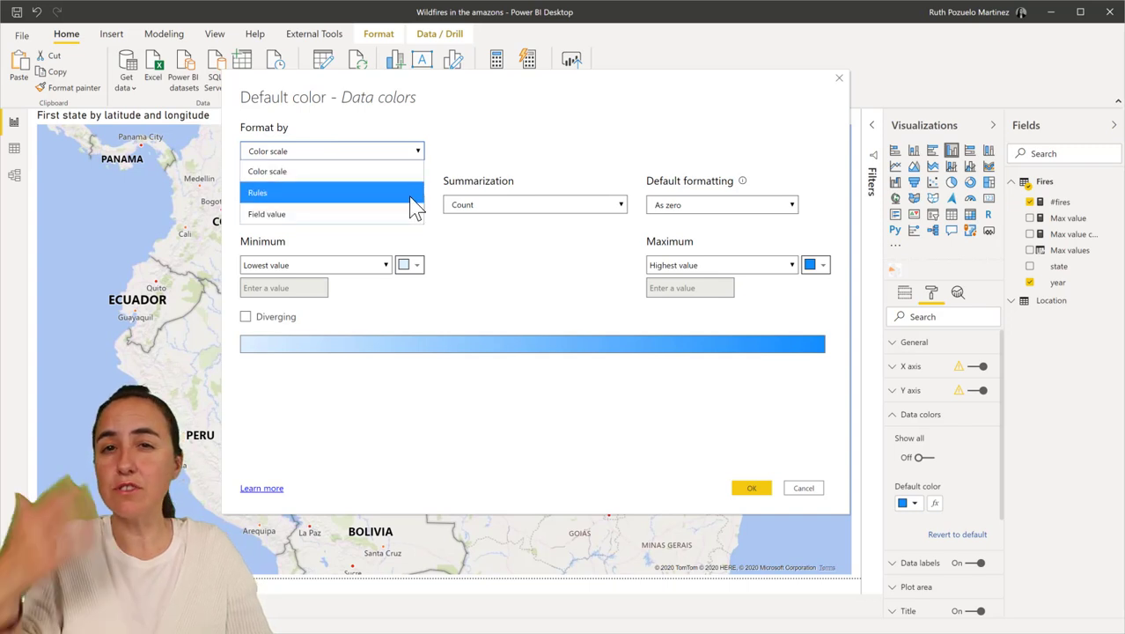
pyautogui.click(365, 223)
pyautogui.click(376, 205)
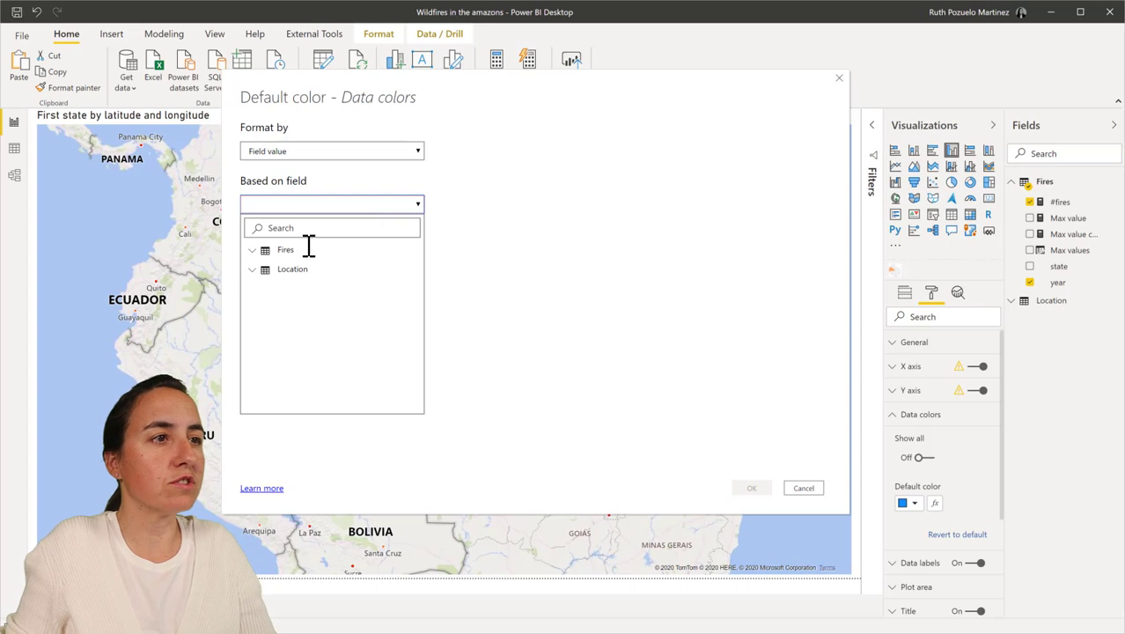
pyautogui.click(283, 252)
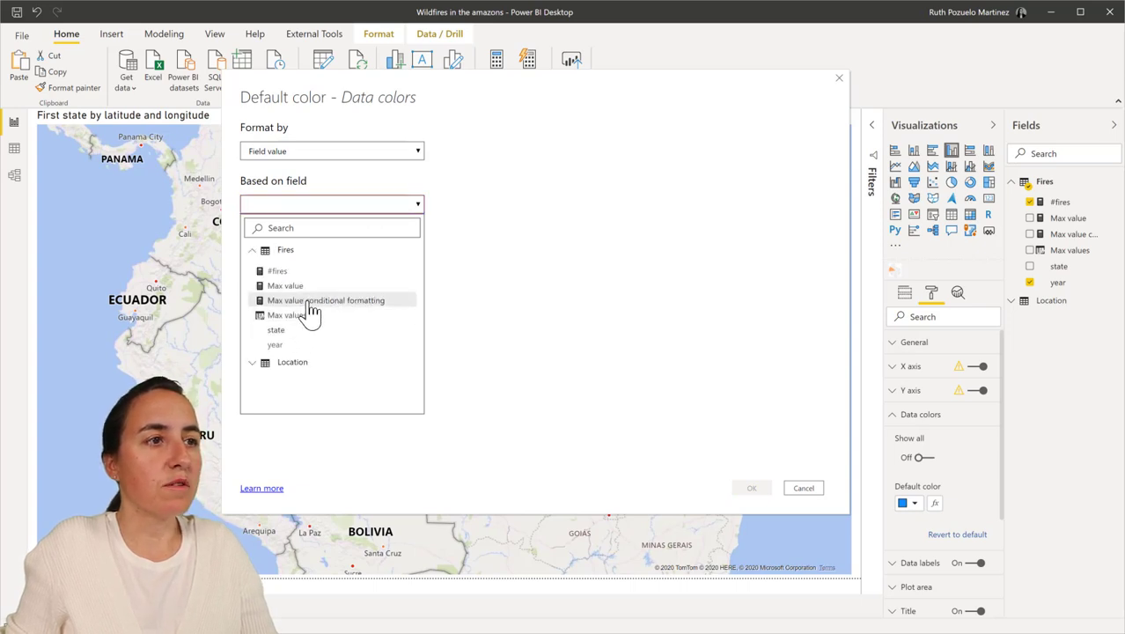
pyautogui.click(308, 297)
pyautogui.click(751, 489)
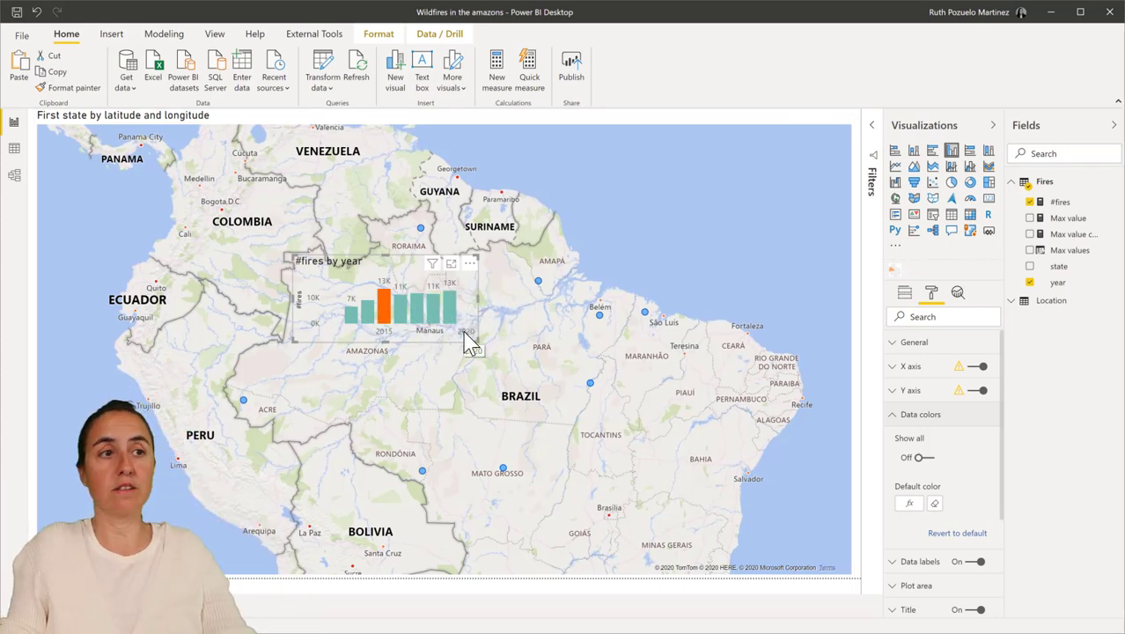
# Switch the Amazon map's style theme to Grayscale
pyautogui.click(764, 198)
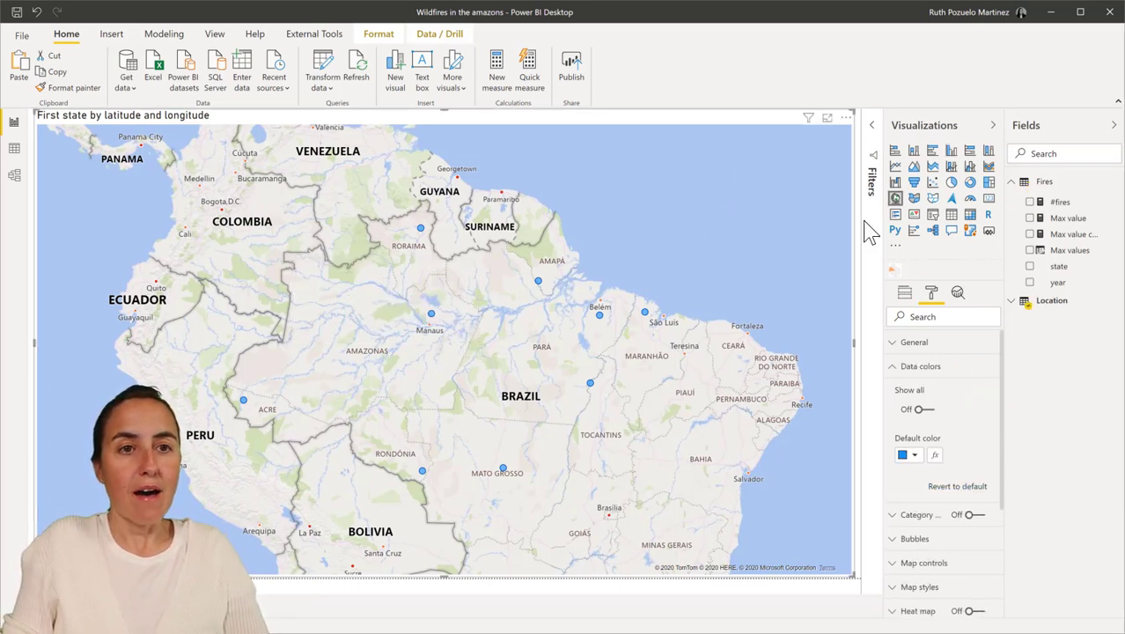
pyautogui.click(908, 368)
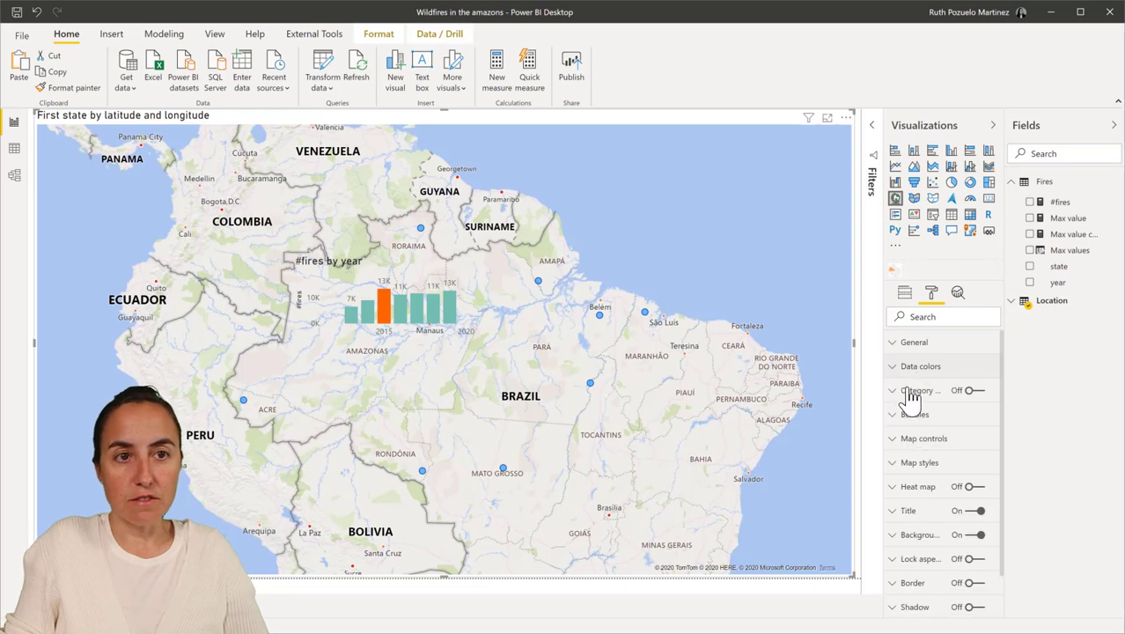
pyautogui.click(927, 440)
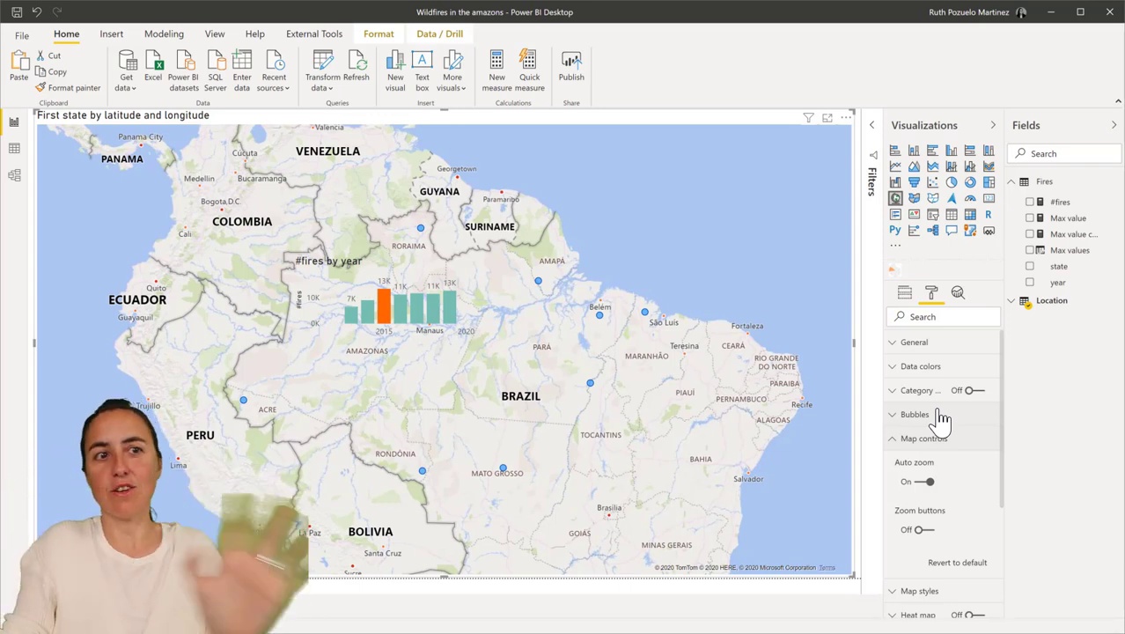
pyautogui.click(930, 440)
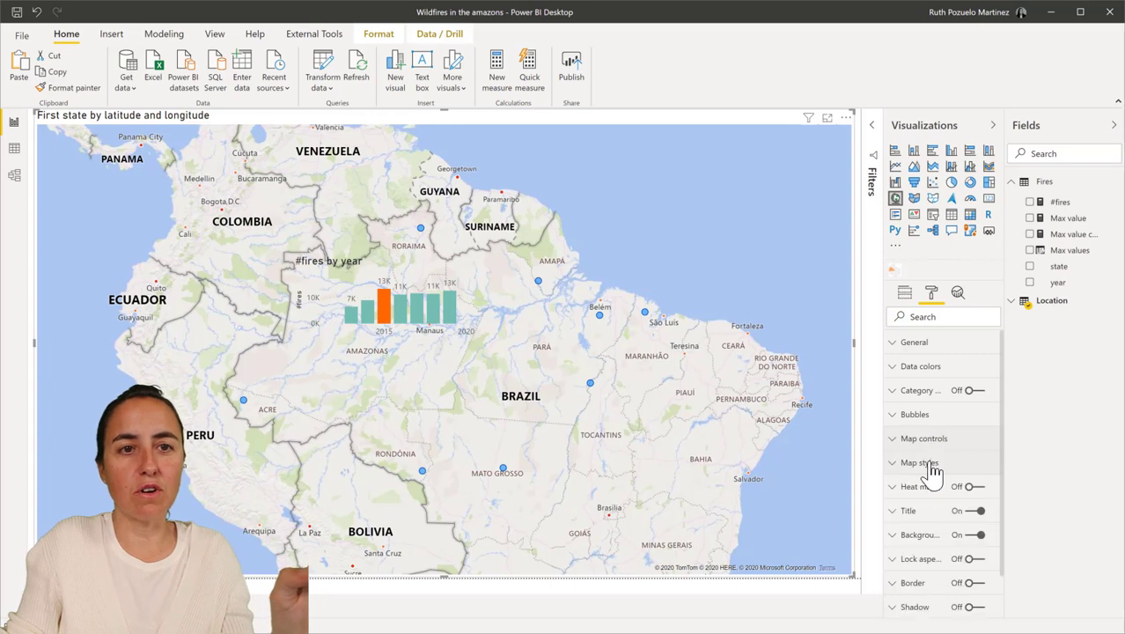
pyautogui.click(930, 465)
pyautogui.click(955, 501)
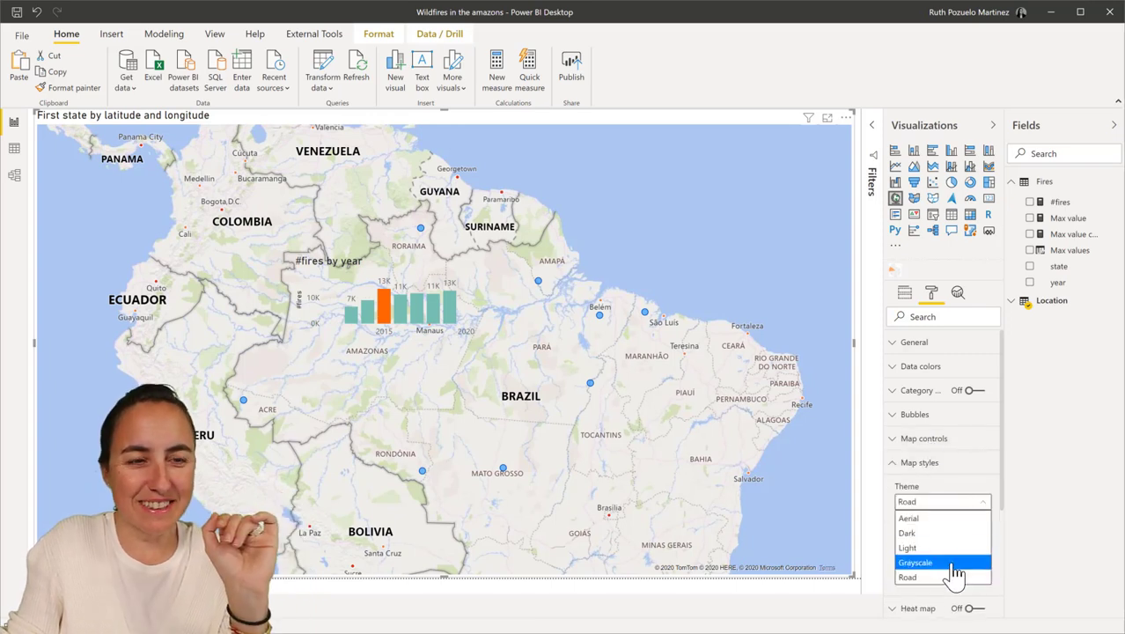
pyautogui.click(953, 563)
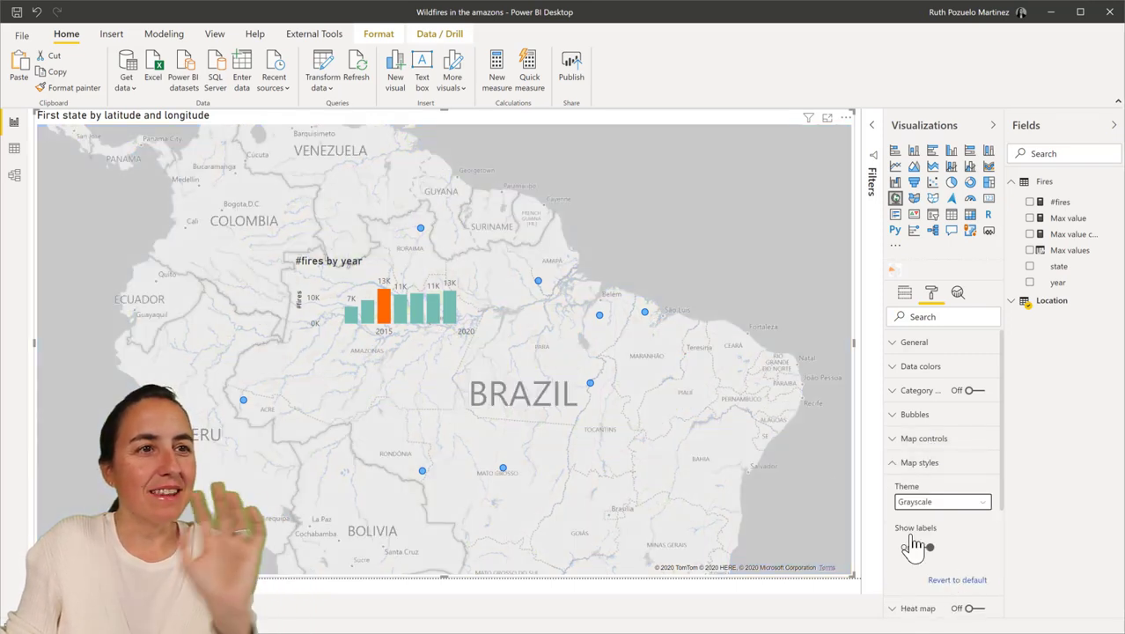
pyautogui.click(32, 386)
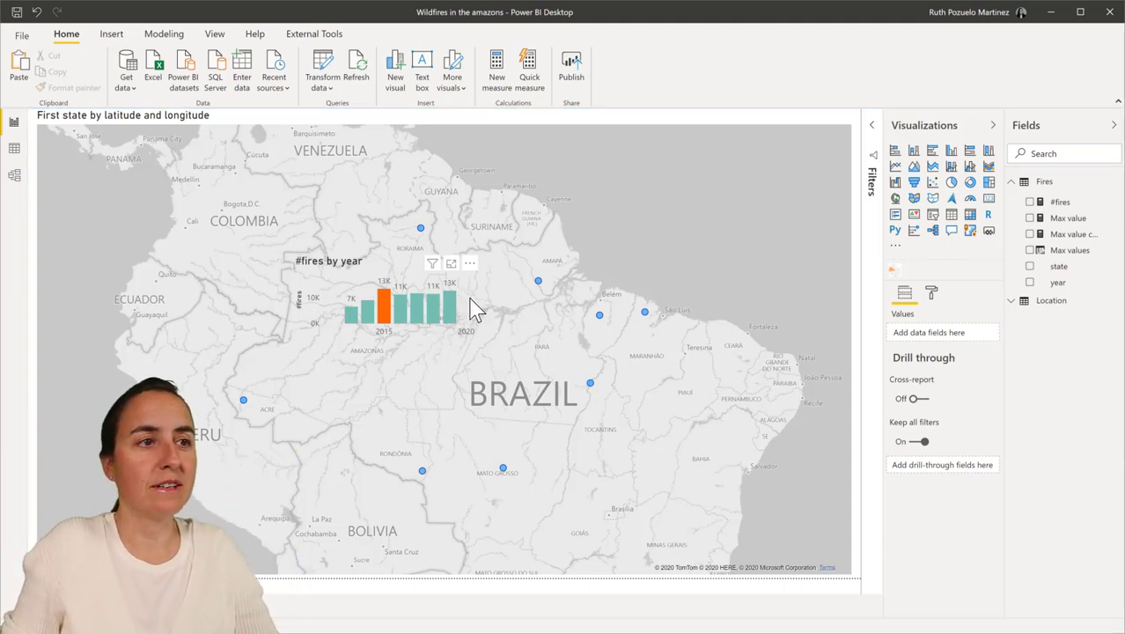
# Duplicate the #fires by year chart, place it near Acre, and filter it to ACRE
pyautogui.click(462, 330)
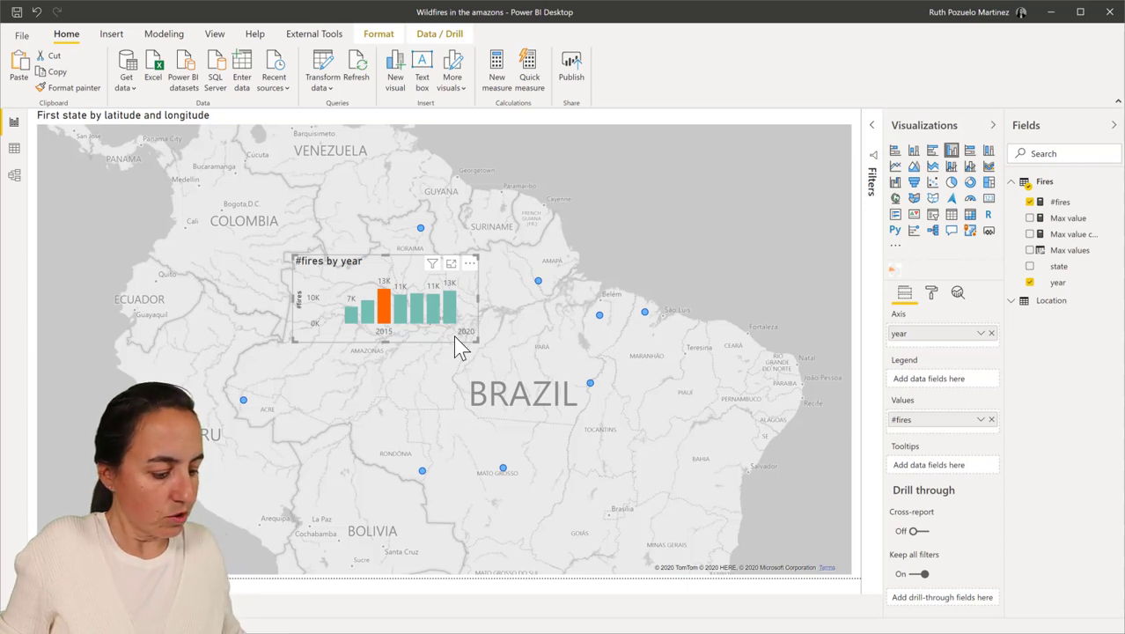
pyautogui.hotkey('ctrl', 'c')
pyautogui.hotkey('ctrl', 'v')
pyautogui.moveTo(460, 288); pyautogui.dragTo(314, 371)
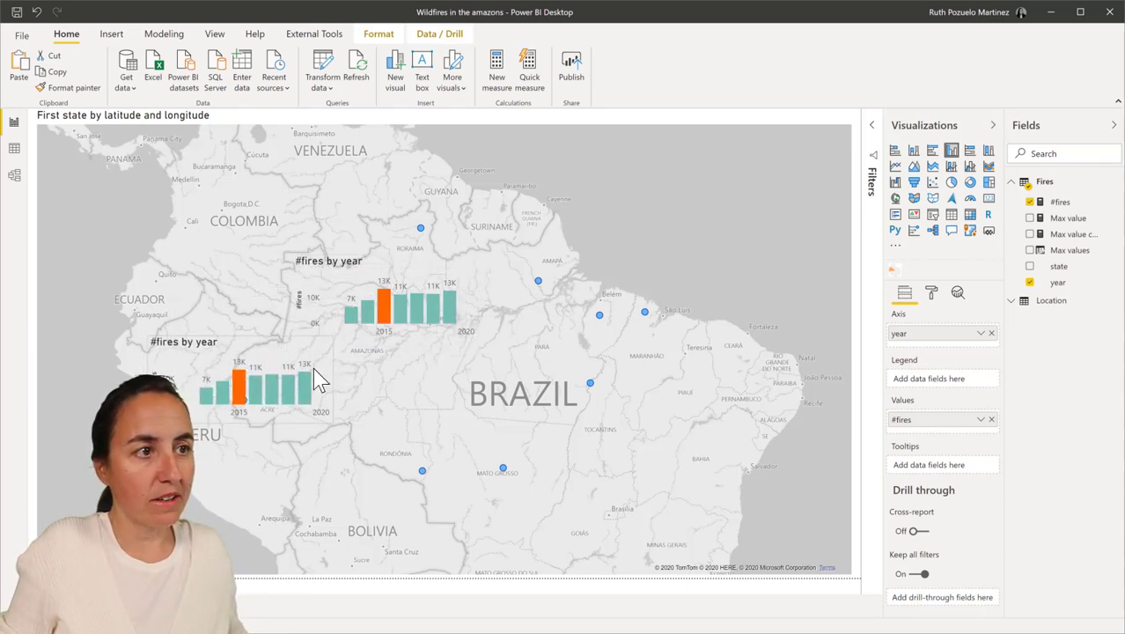
pyautogui.click(874, 131)
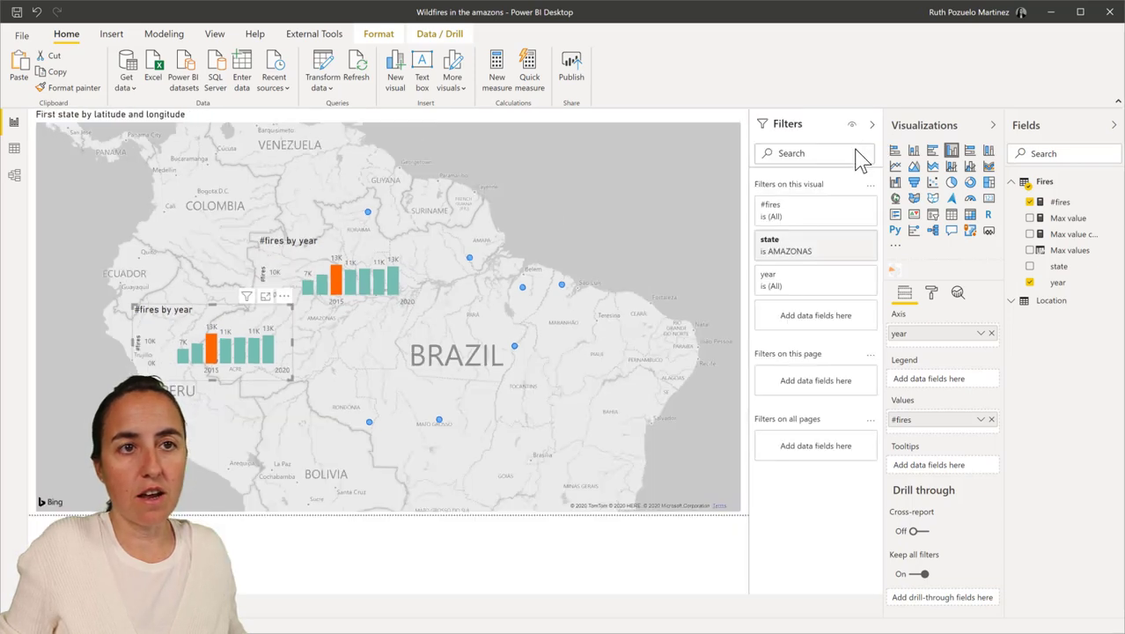
pyautogui.click(789, 254)
pyautogui.click(770, 337)
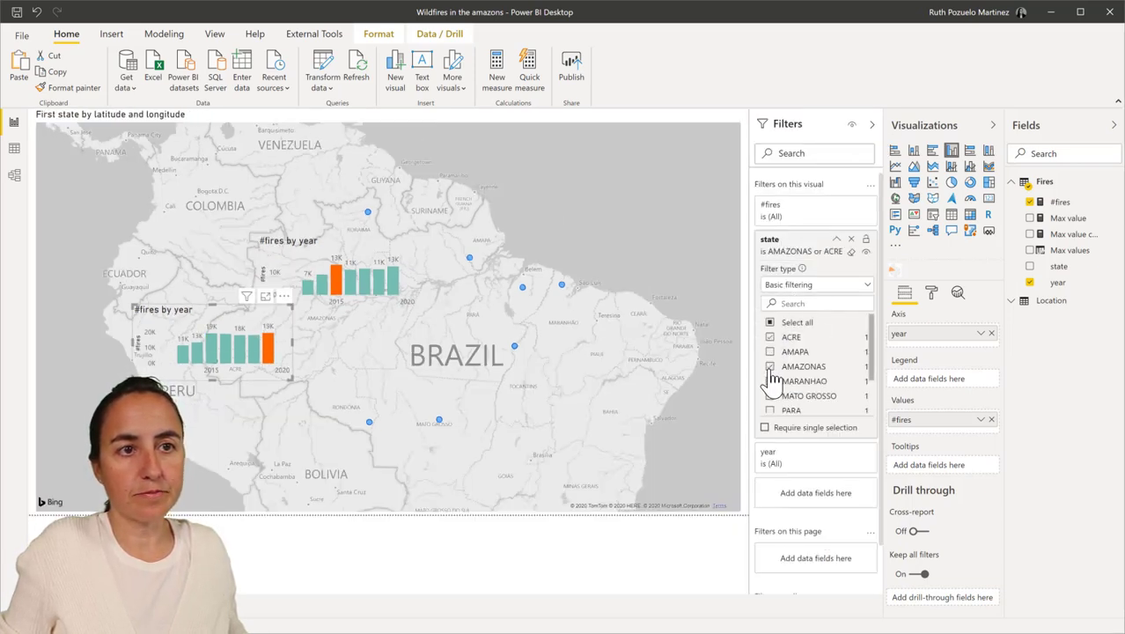
pyautogui.click(770, 367)
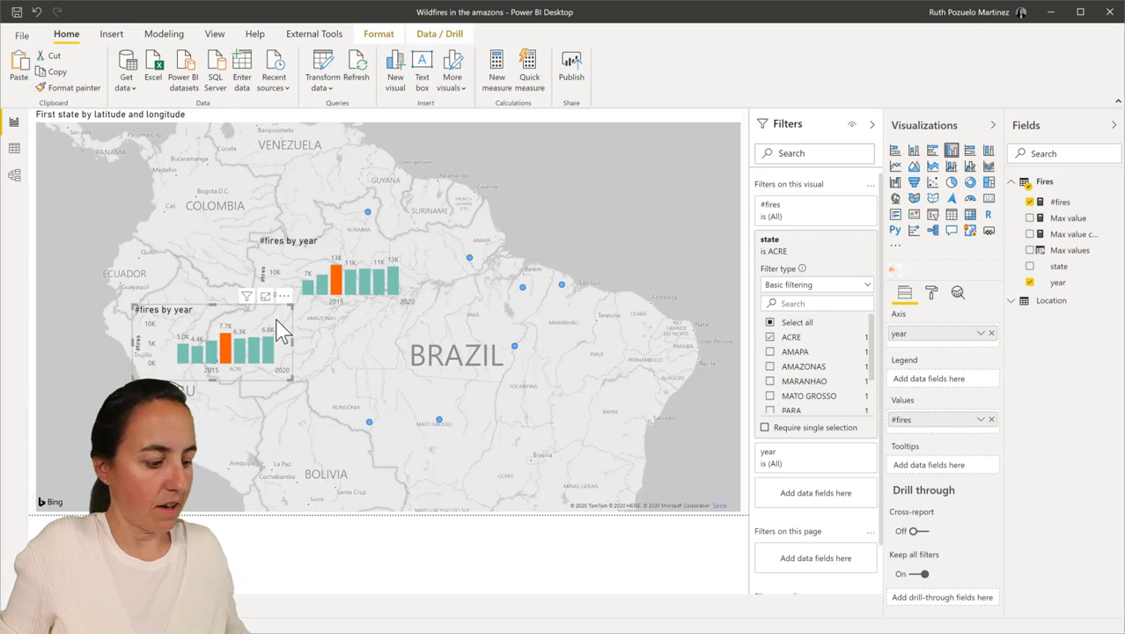
# Place another copy over central Brazil and filter it to MATO GROSSO
pyautogui.moveTo(280, 330); pyautogui.dragTo(533, 382)
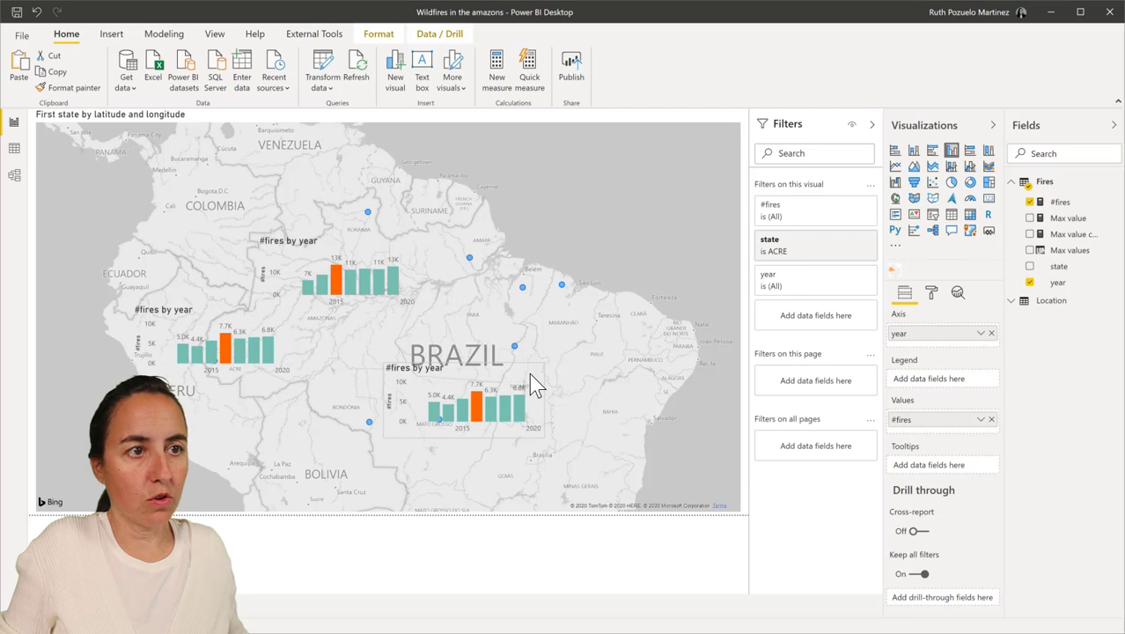
pyautogui.click(787, 253)
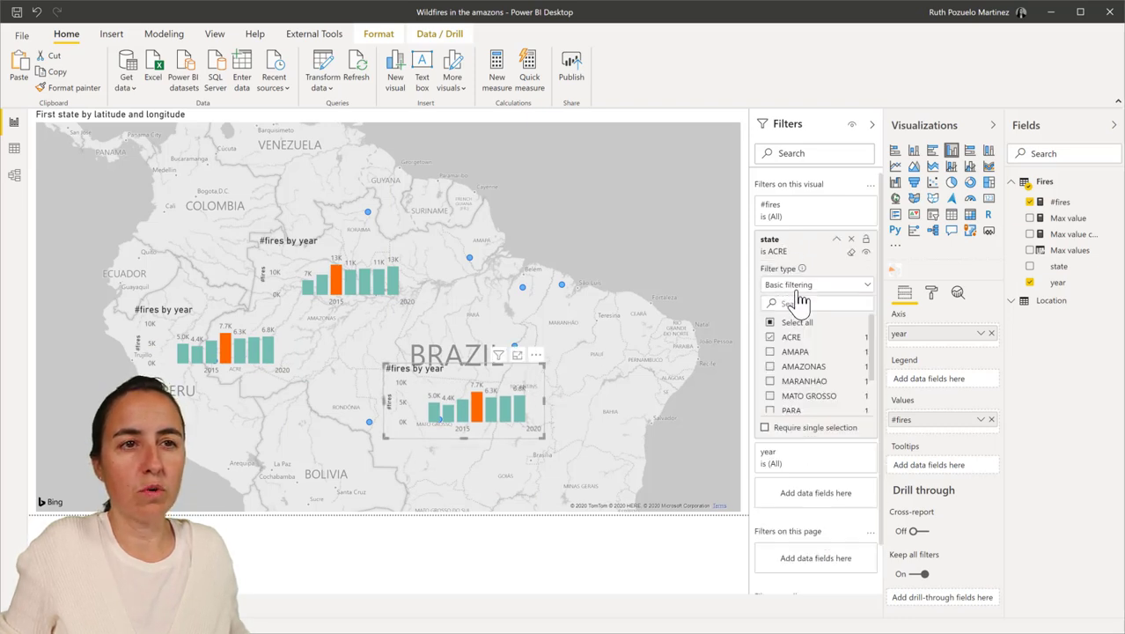
pyautogui.click(769, 337)
pyautogui.click(792, 396)
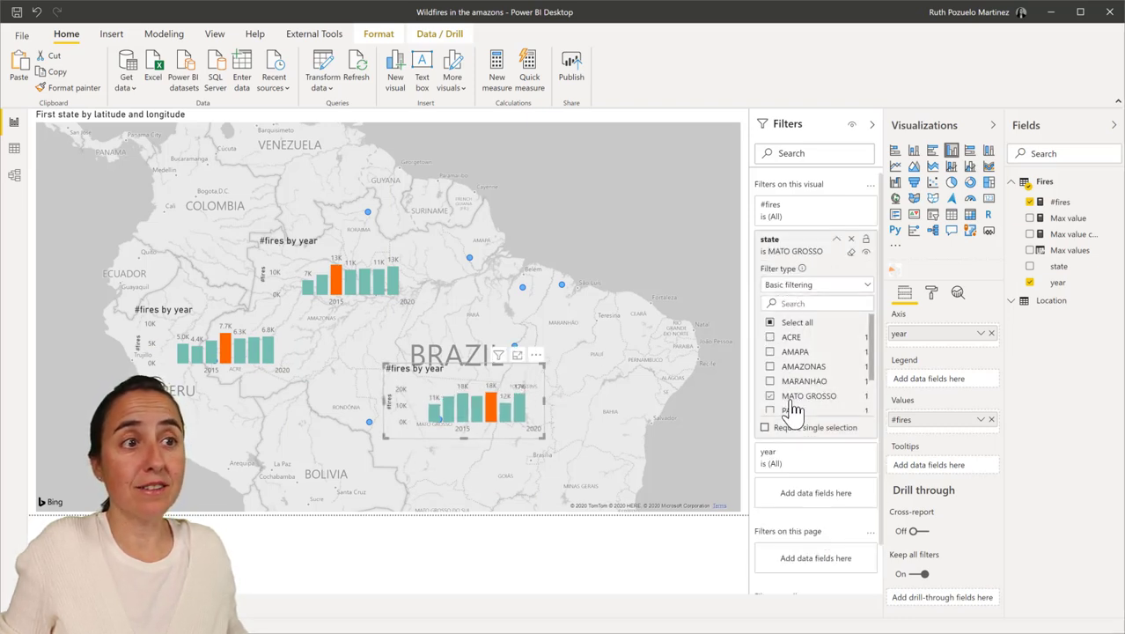
pyautogui.click(457, 380)
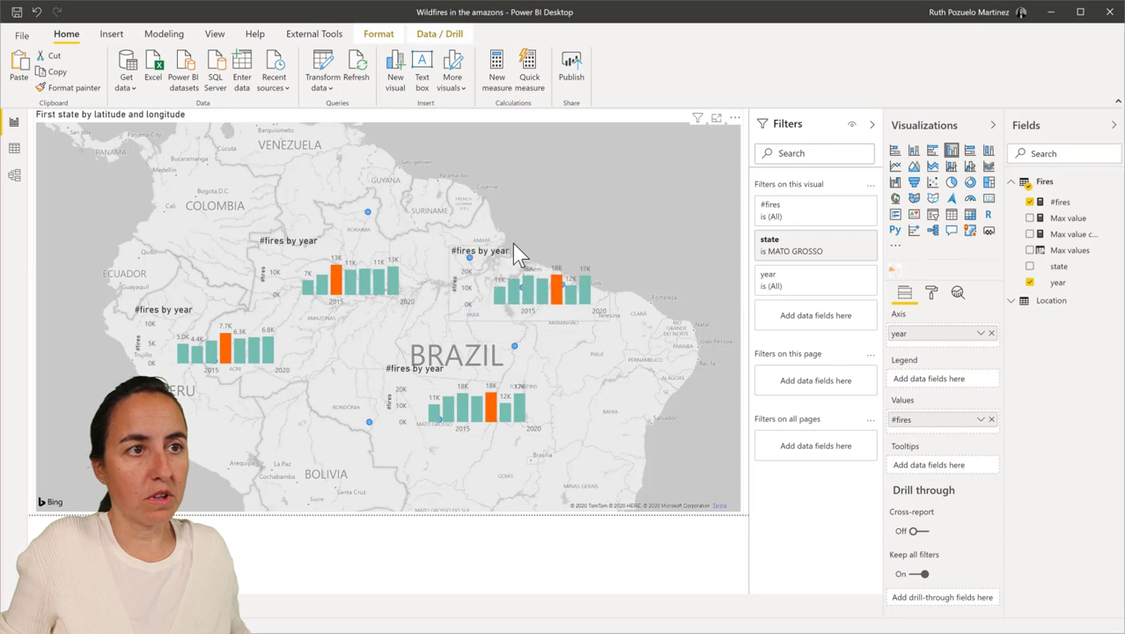
# Filter the copy near Pará to the PARA state
pyautogui.click(499, 259)
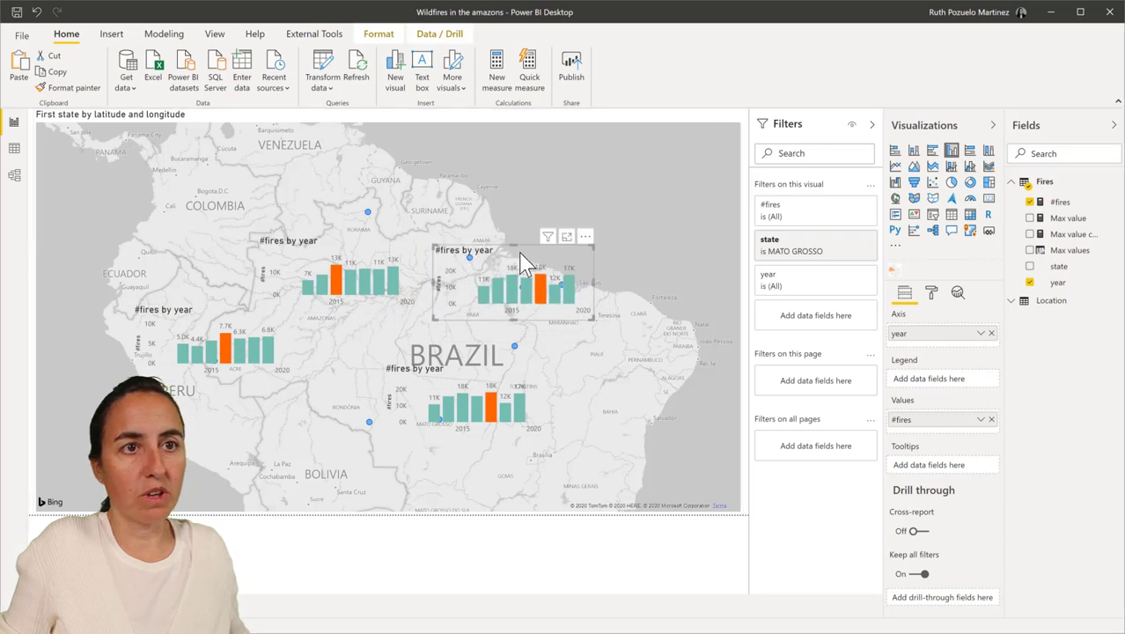
pyautogui.click(824, 264)
pyautogui.click(770, 396)
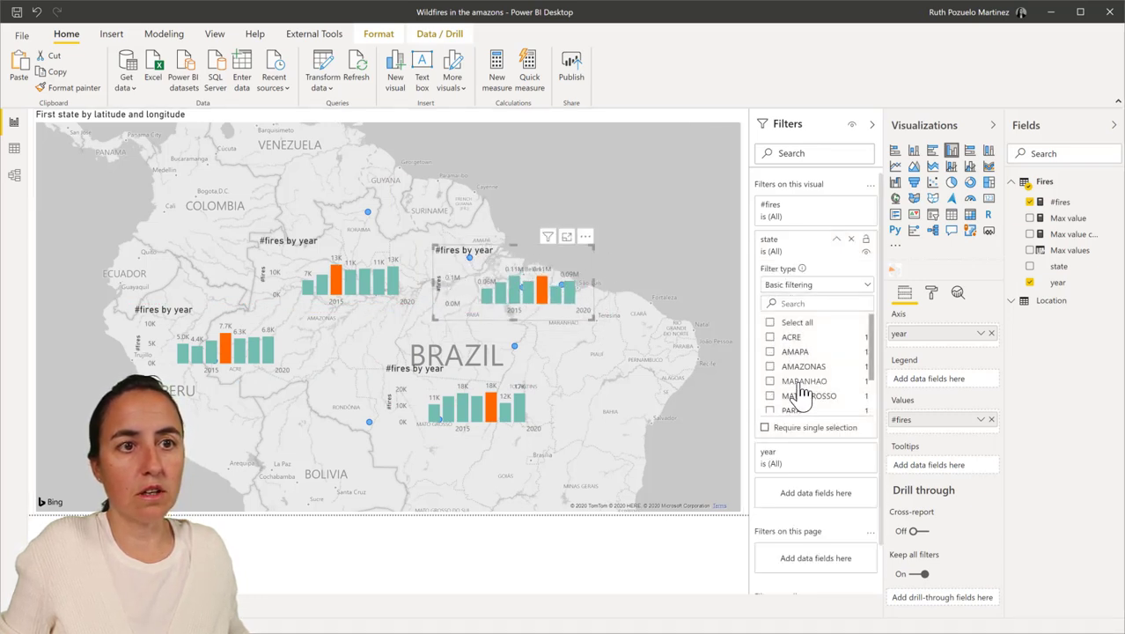
pyautogui.click(770, 410)
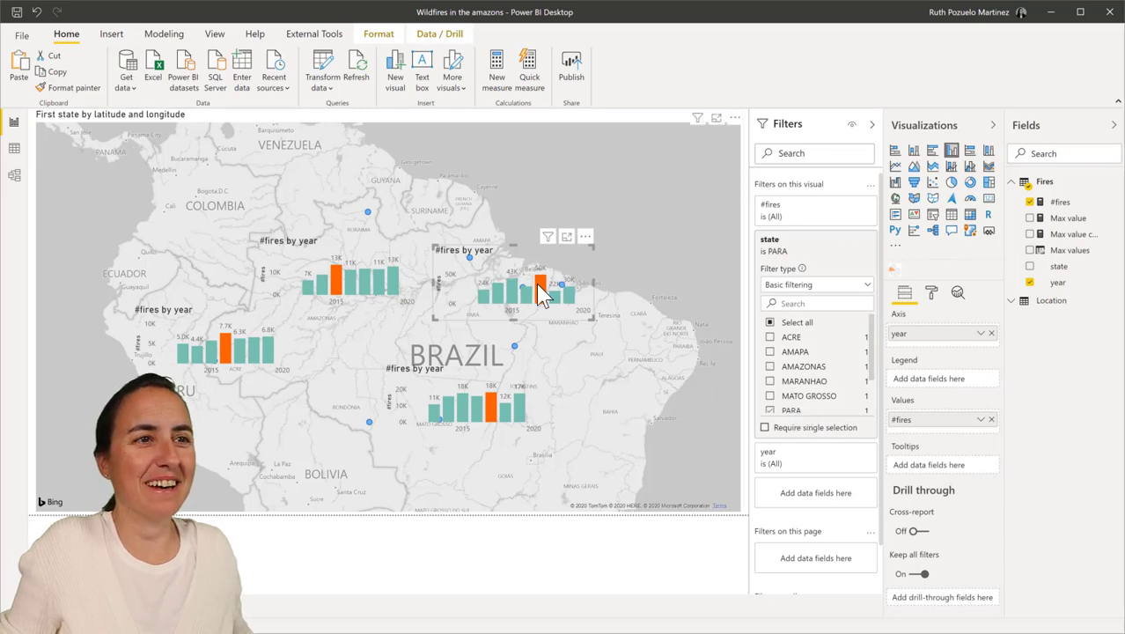
# Make the PARA chart taller, move it to the map's top right, and nudge the Acre chart left
pyautogui.moveTo(539, 261); pyautogui.dragTo(516, 270)
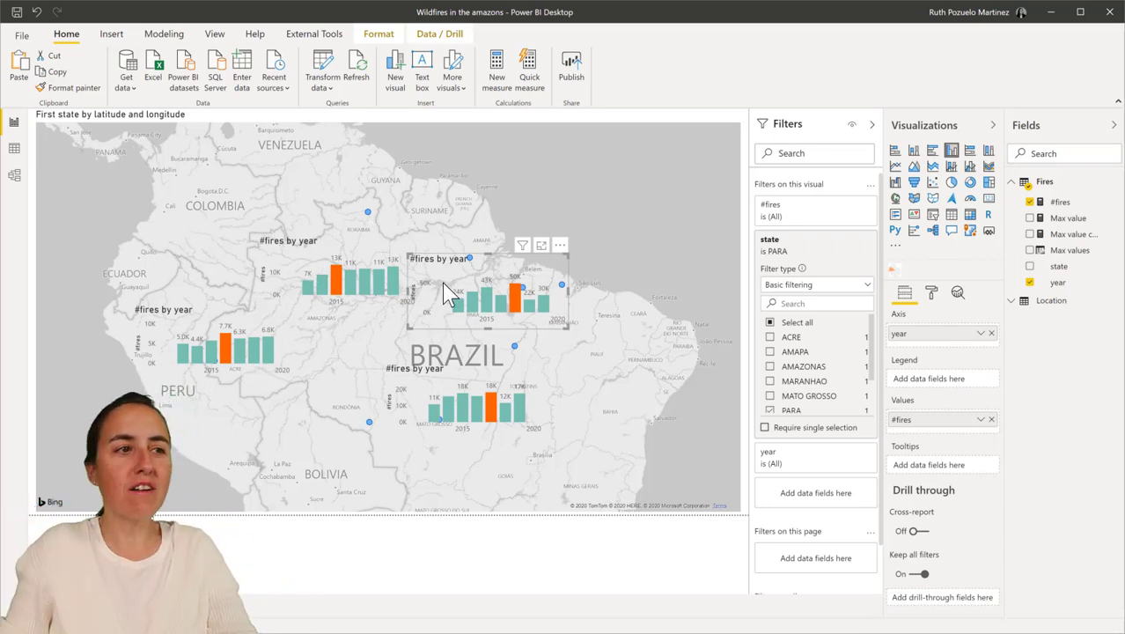
pyautogui.moveTo(240, 322)
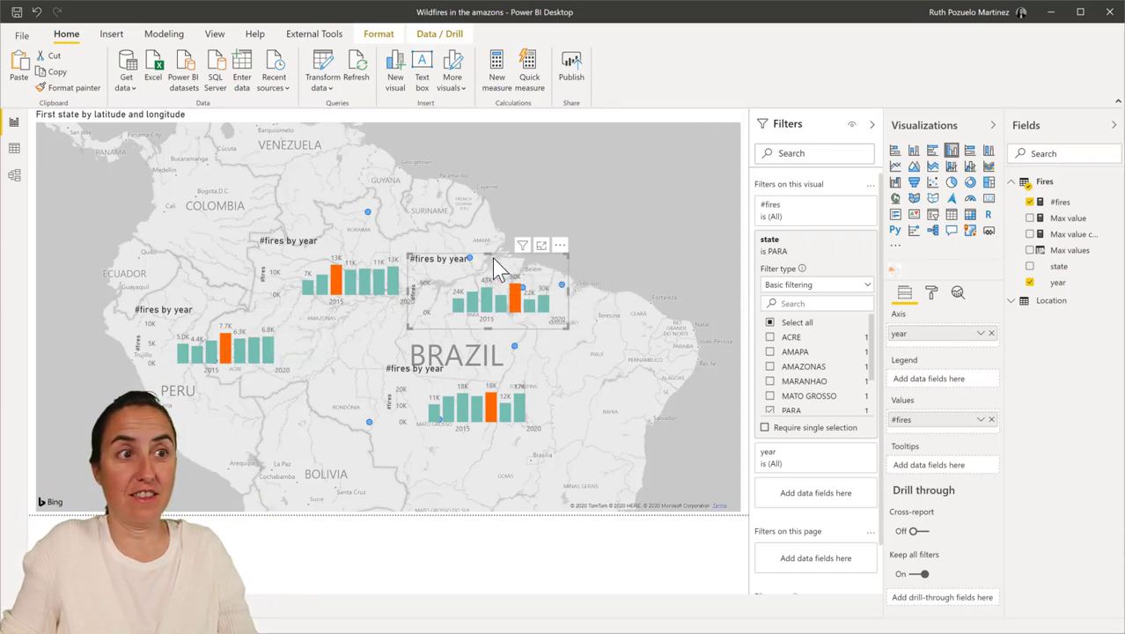
pyautogui.moveTo(487, 255); pyautogui.dragTo(484, 199)
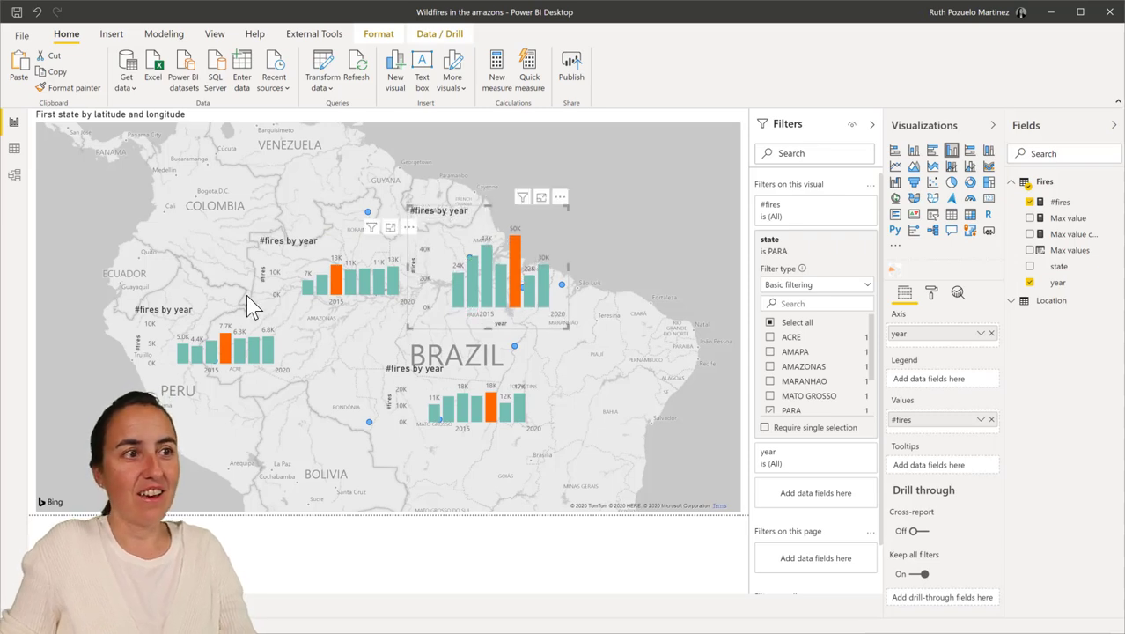
pyautogui.click(241, 343)
pyautogui.moveTo(210, 306); pyautogui.dragTo(212, 321)
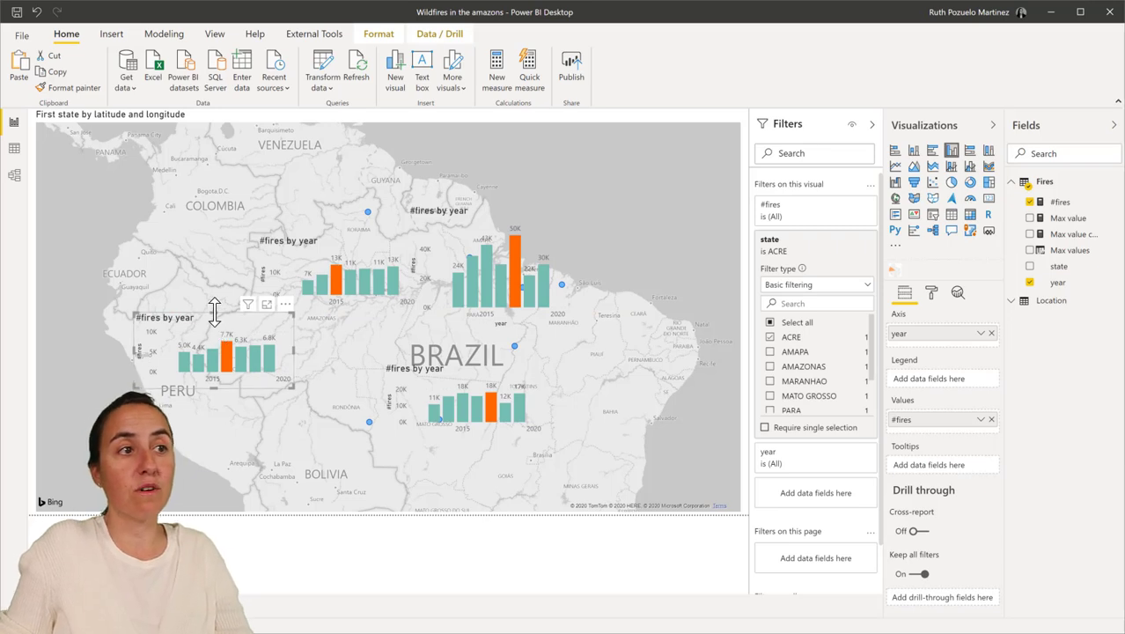
pyautogui.moveTo(228, 340); pyautogui.dragTo(218, 328)
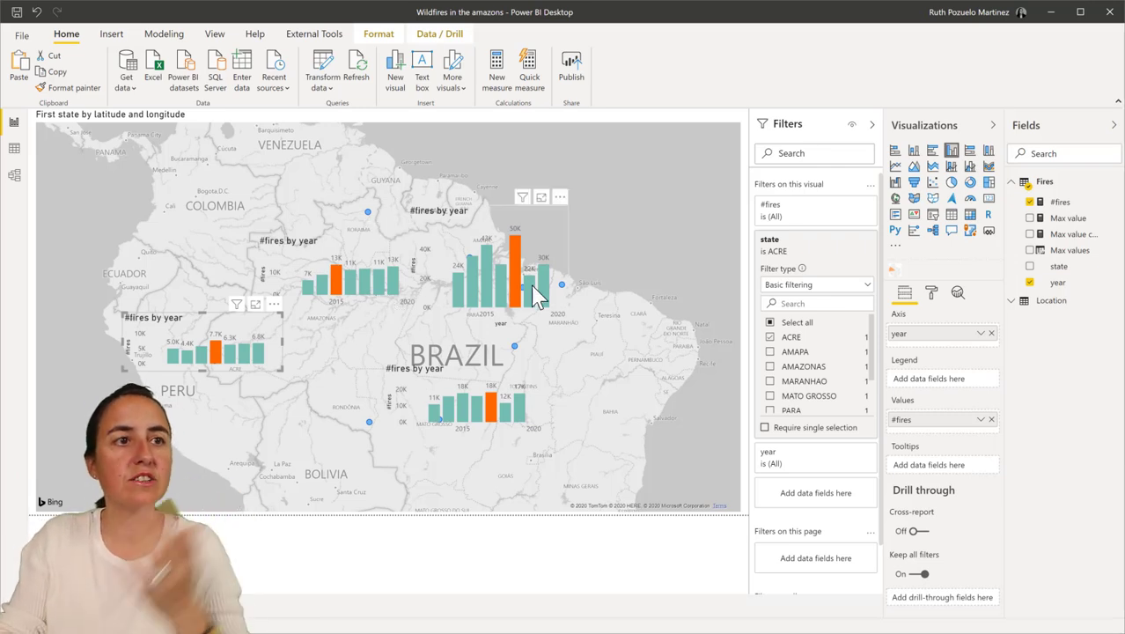
pyautogui.moveTo(534, 241); pyautogui.dragTo(592, 161)
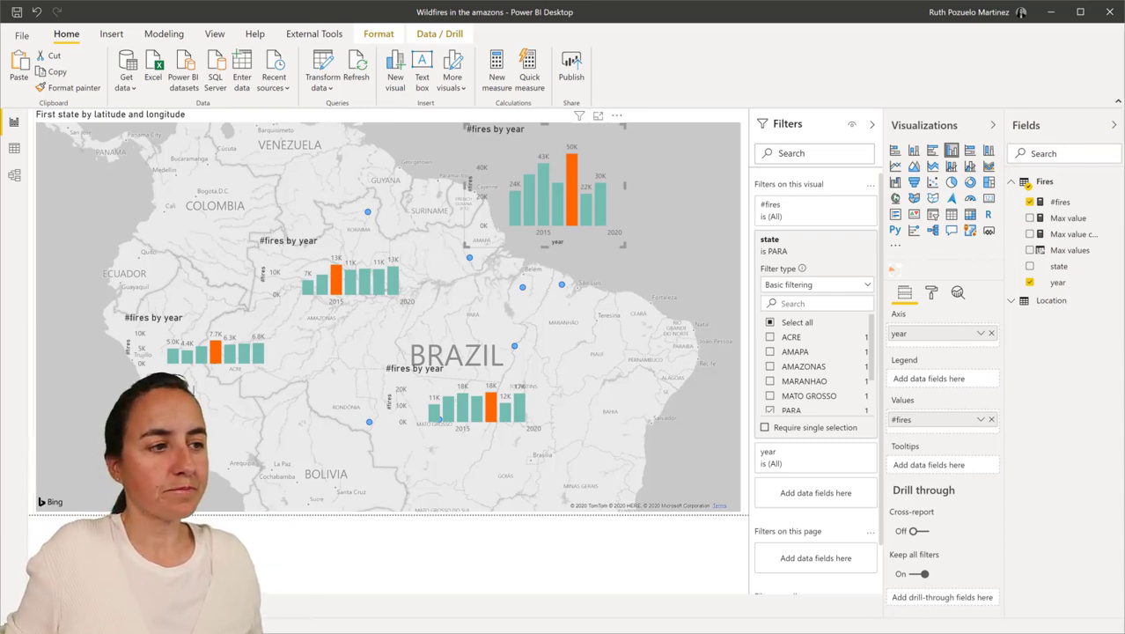
pyautogui.click(475, 620)
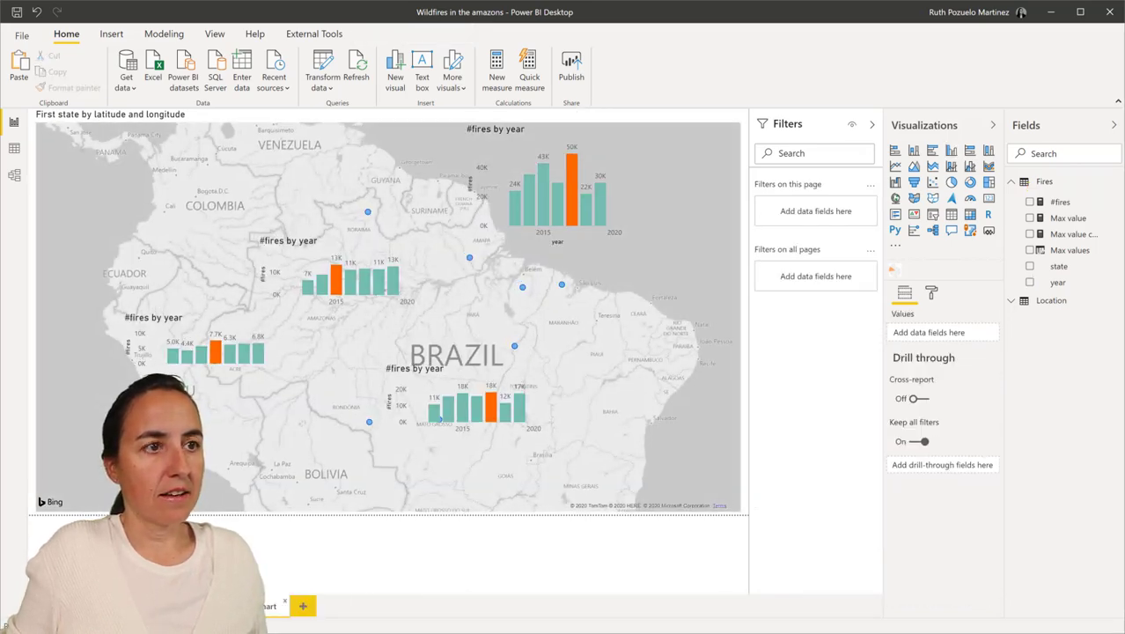
# Import the Rose chart custom visual and apply it to the Amazonas fires-by-year chart
pyautogui.click(896, 248)
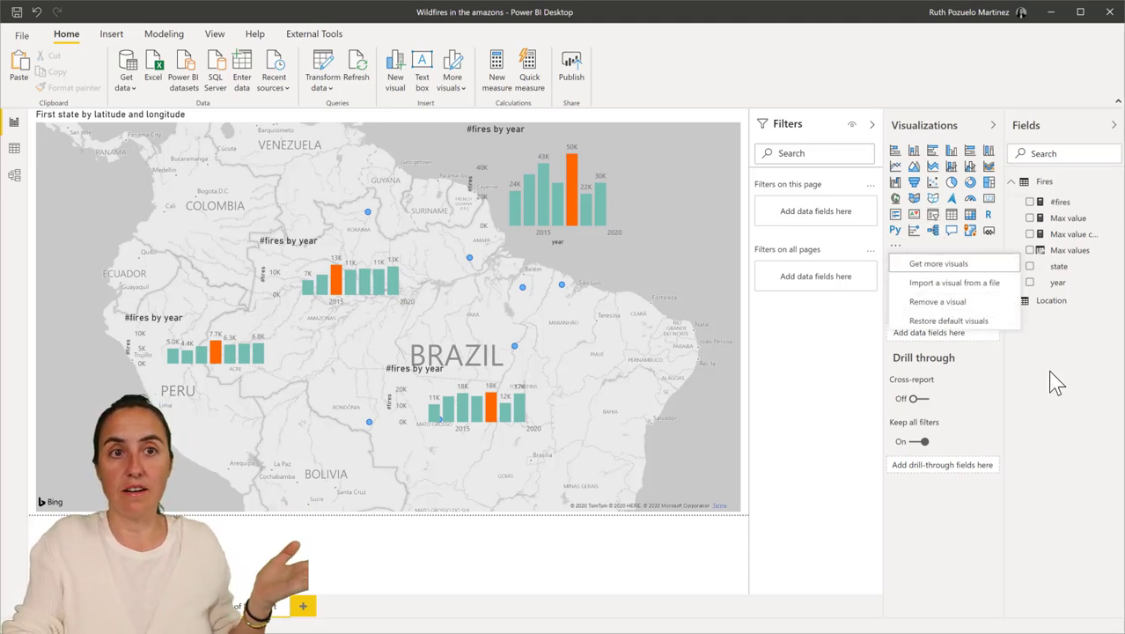
pyautogui.click(899, 315)
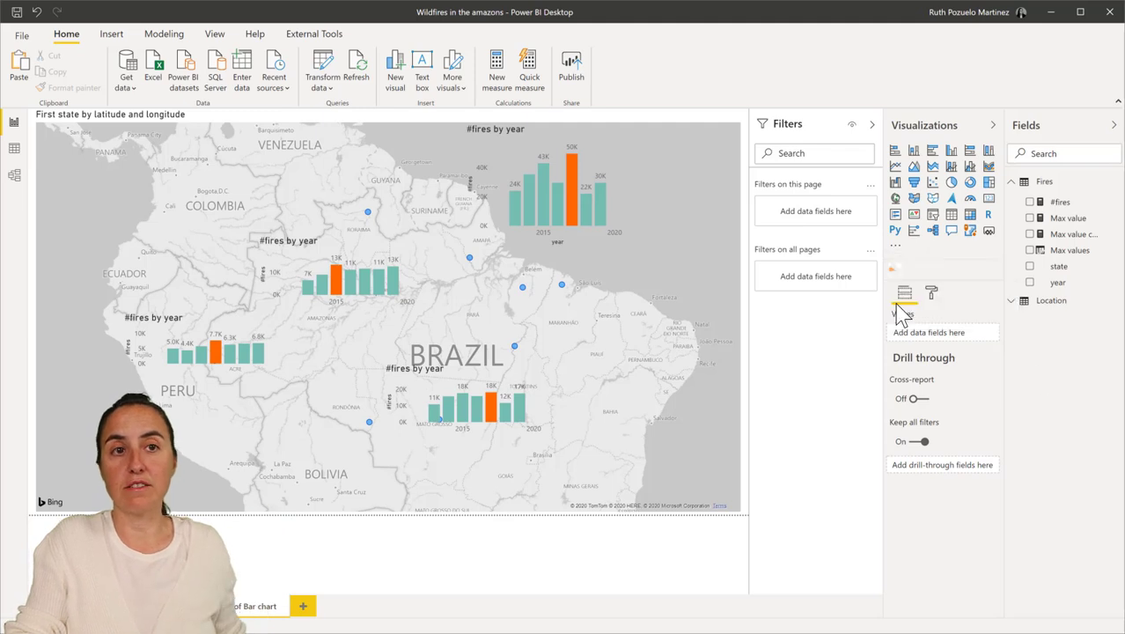
pyautogui.click(343, 251)
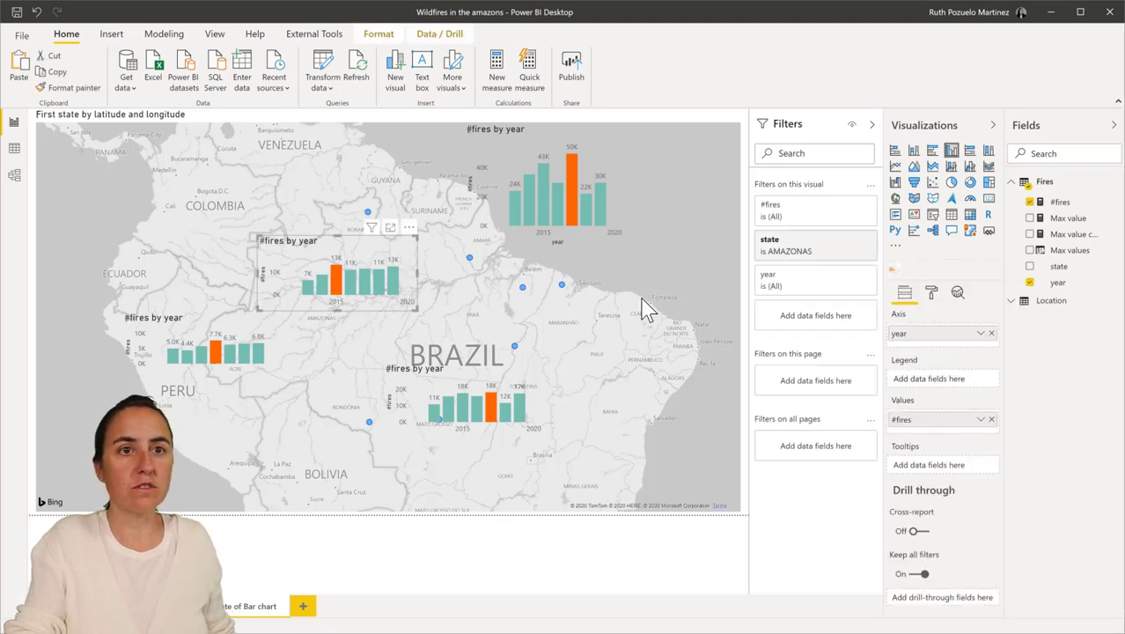
pyautogui.click(895, 271)
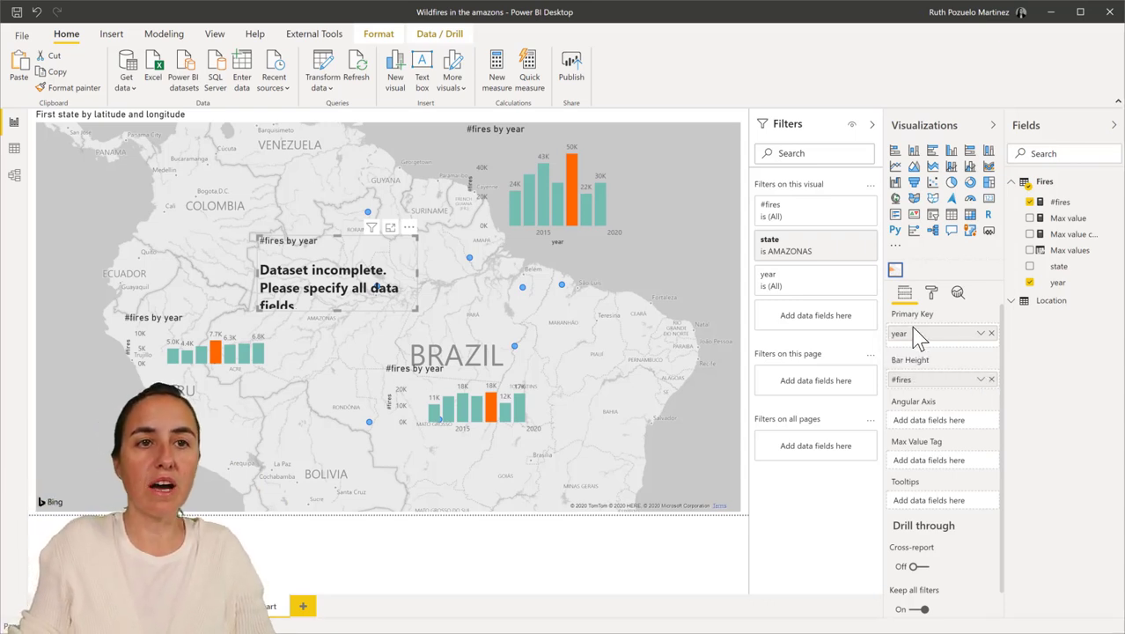
# Move year from Primary Key onto the Angular Axis, then inspect the Fires table's Max values column
pyautogui.click(991, 334)
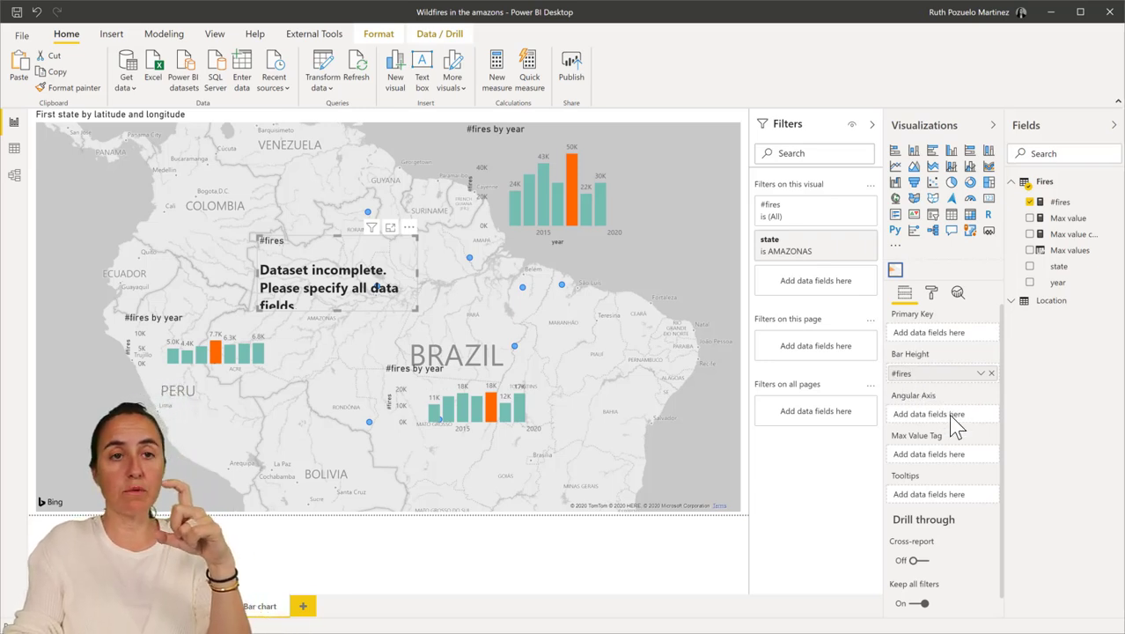
pyautogui.moveTo(957, 407)
pyautogui.mouseDown()
pyautogui.moveTo(956, 428)
pyautogui.moveTo(940, 421)
pyautogui.mouseUp()
pyautogui.moveTo(938, 421); pyautogui.dragTo(940, 436)
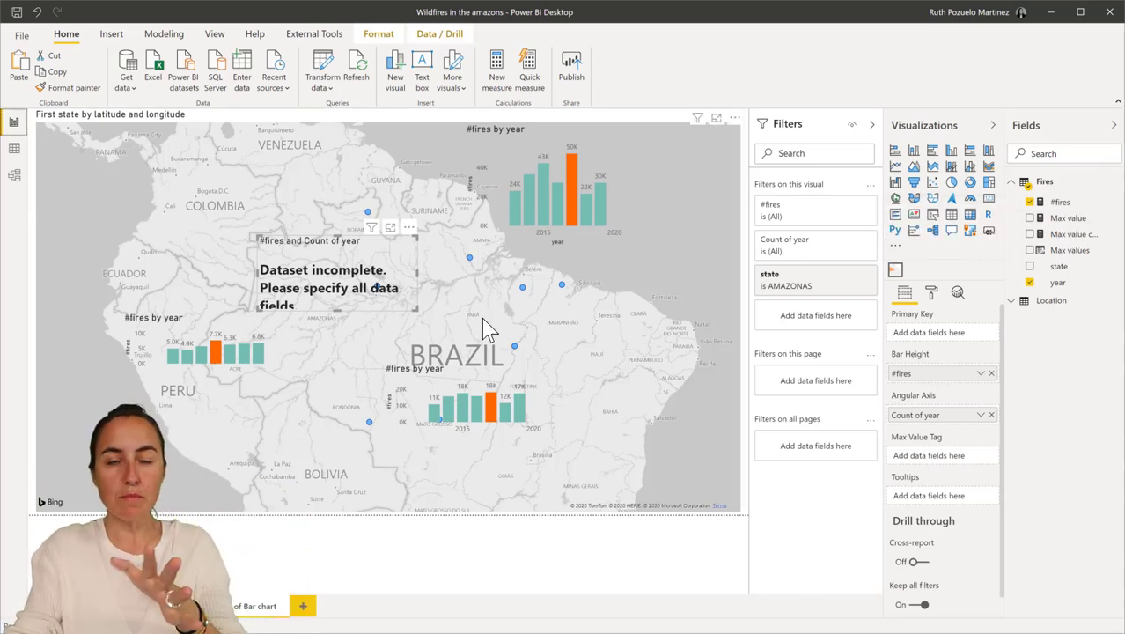
pyautogui.click(15, 152)
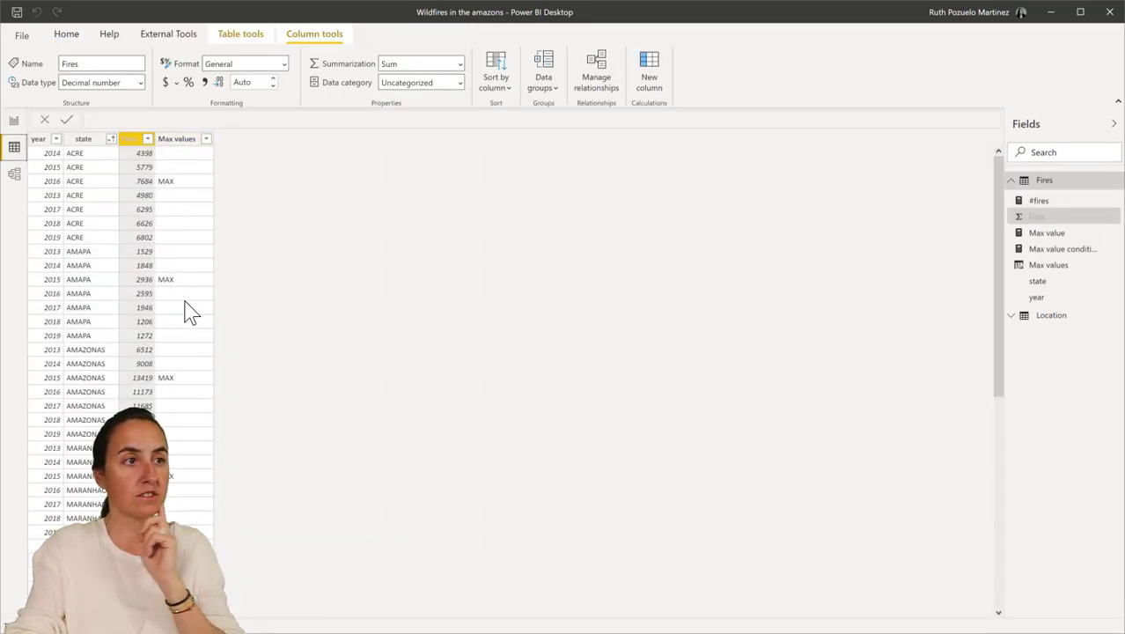
pyautogui.scroll(-10, 195, 340)
pyautogui.scroll(-1, 167, 387)
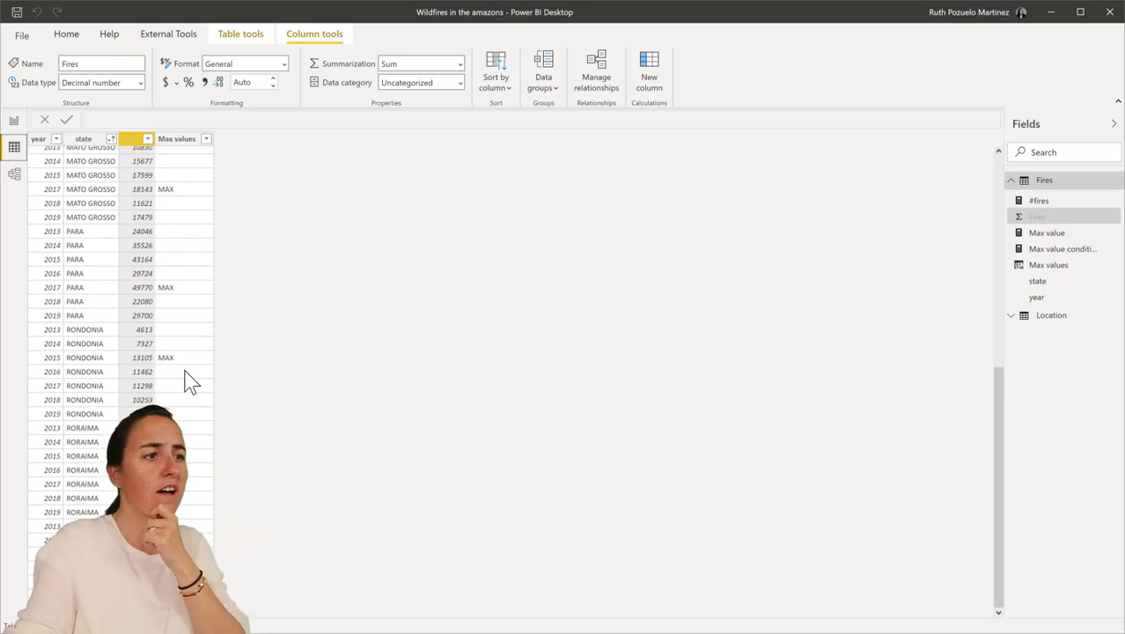
pyautogui.scroll(10, 213, 264)
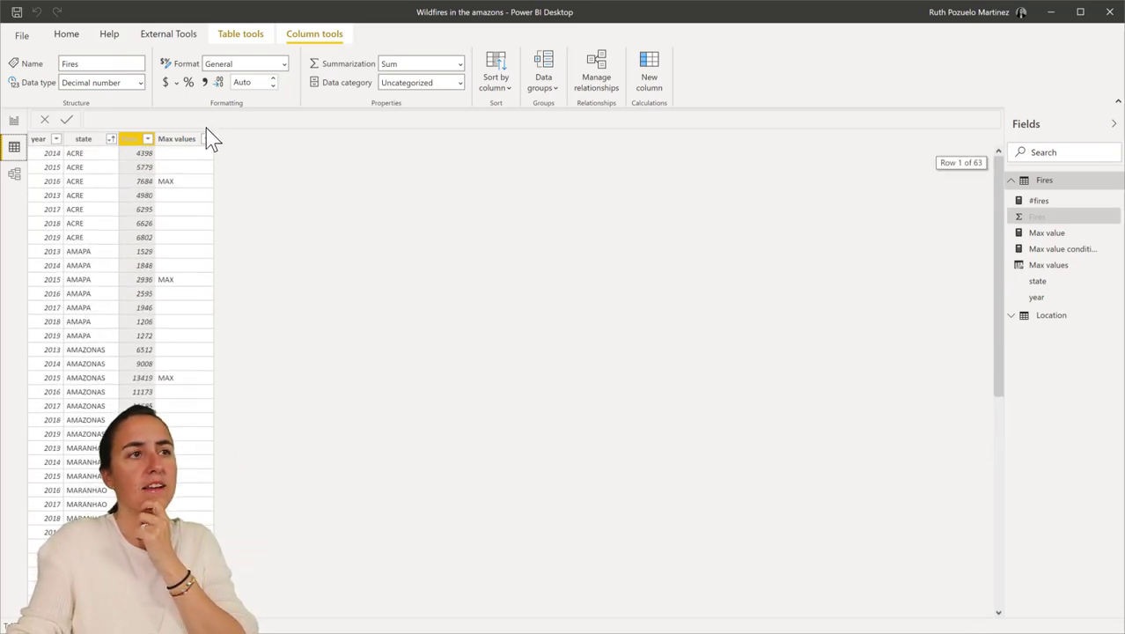
pyautogui.click(14, 120)
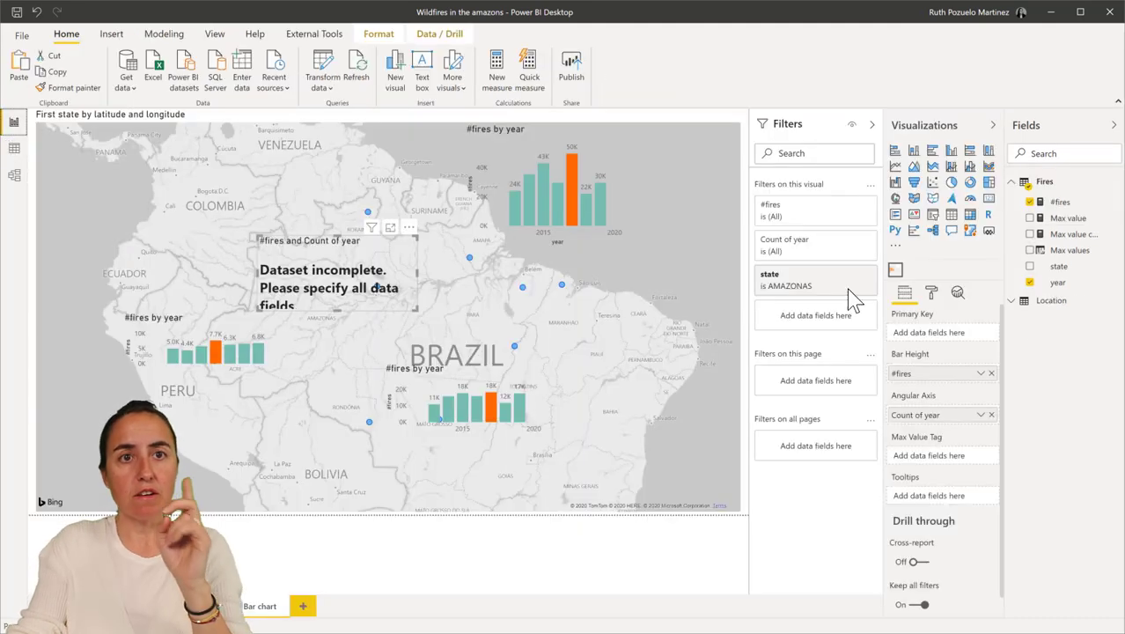
# Put Max values in Max Value Tag, set year to Don't summarize, and enlarge the Amazonas rose chart
pyautogui.moveTo(1075, 250); pyautogui.dragTo(939, 457)
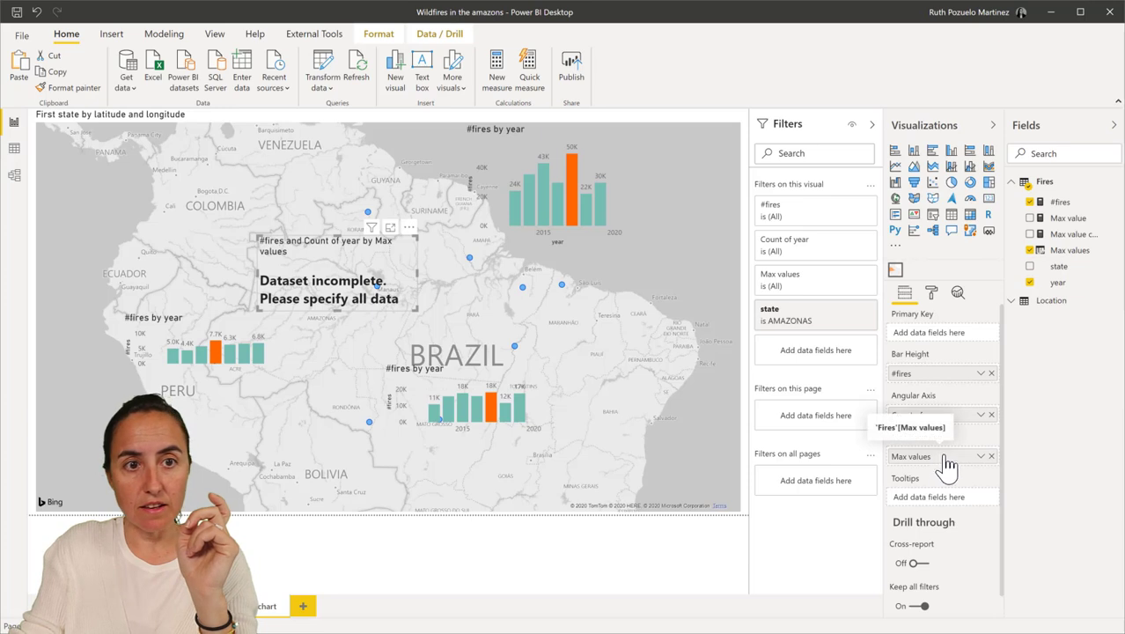
pyautogui.click(980, 414)
pyautogui.click(1055, 244)
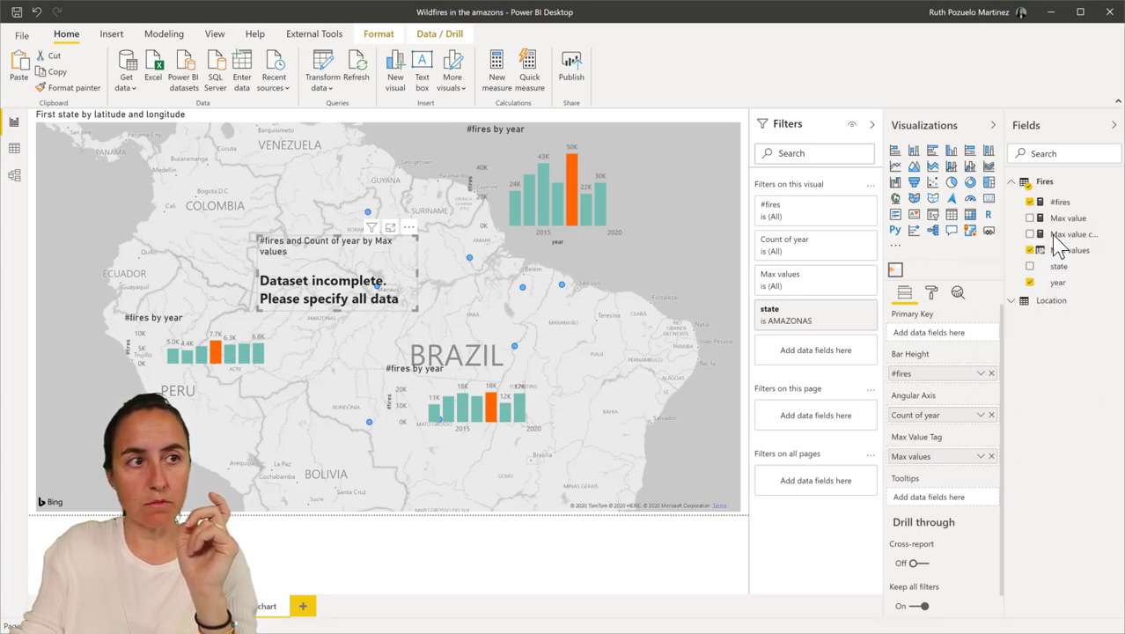
pyautogui.moveTo(415, 308); pyautogui.dragTo(514, 468)
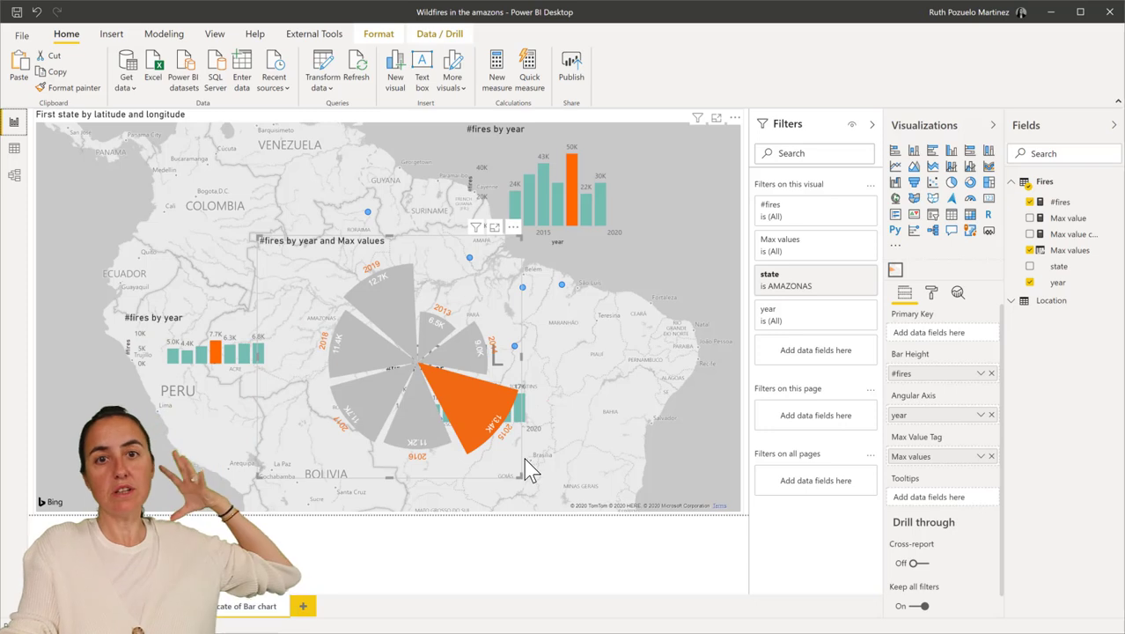
pyautogui.click(931, 292)
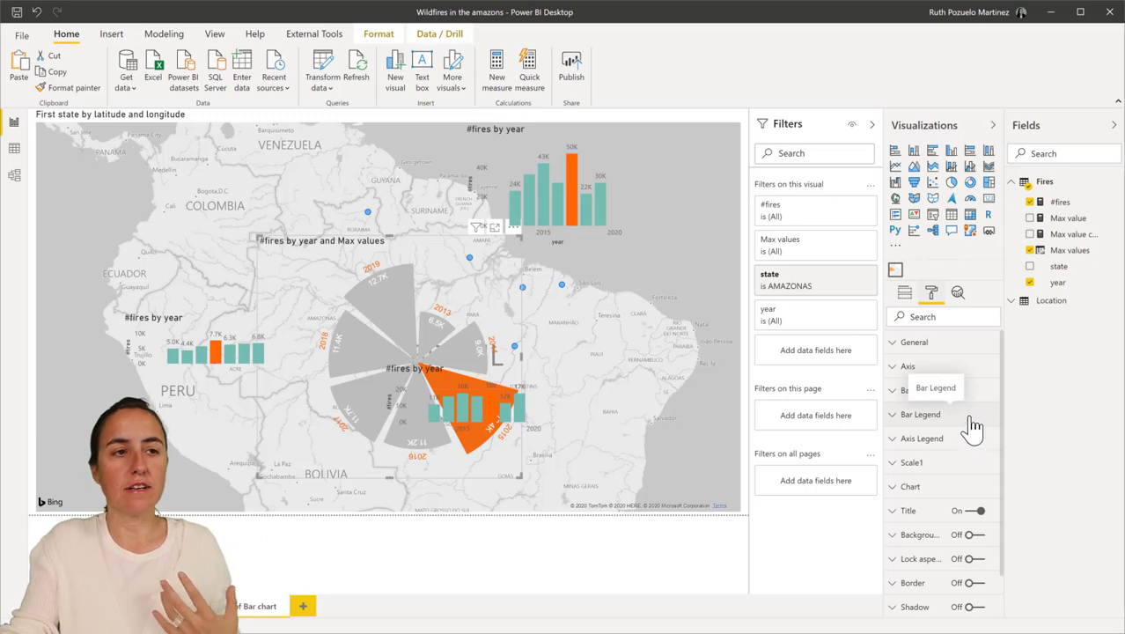
# Set the rose chart's Scale1 domain max to 30000, then shrink it back over Amazonas
pyautogui.click(922, 465)
pyautogui.moveTo(924, 543); pyautogui.dragTo(884, 540)
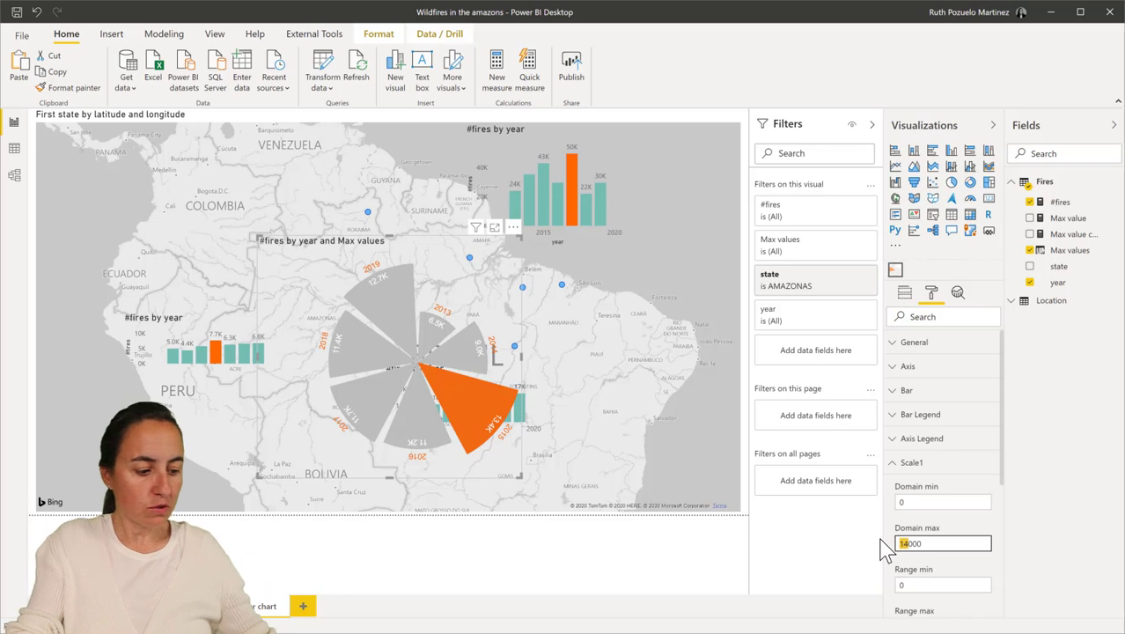
pyautogui.write('30000')
pyautogui.press('Return')
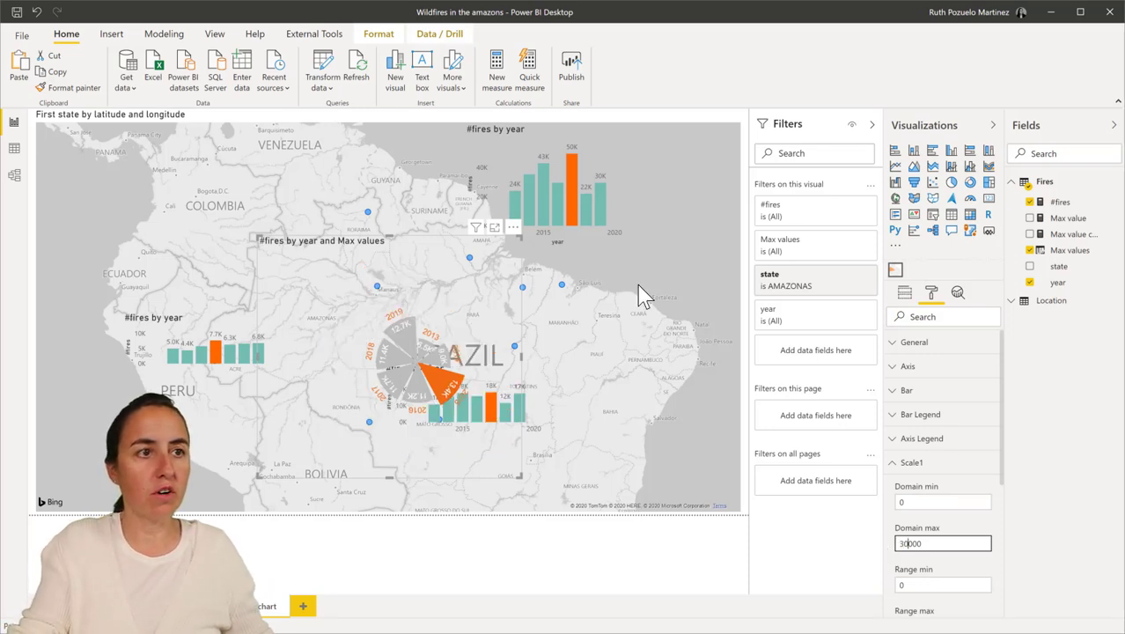
pyautogui.click(392, 261)
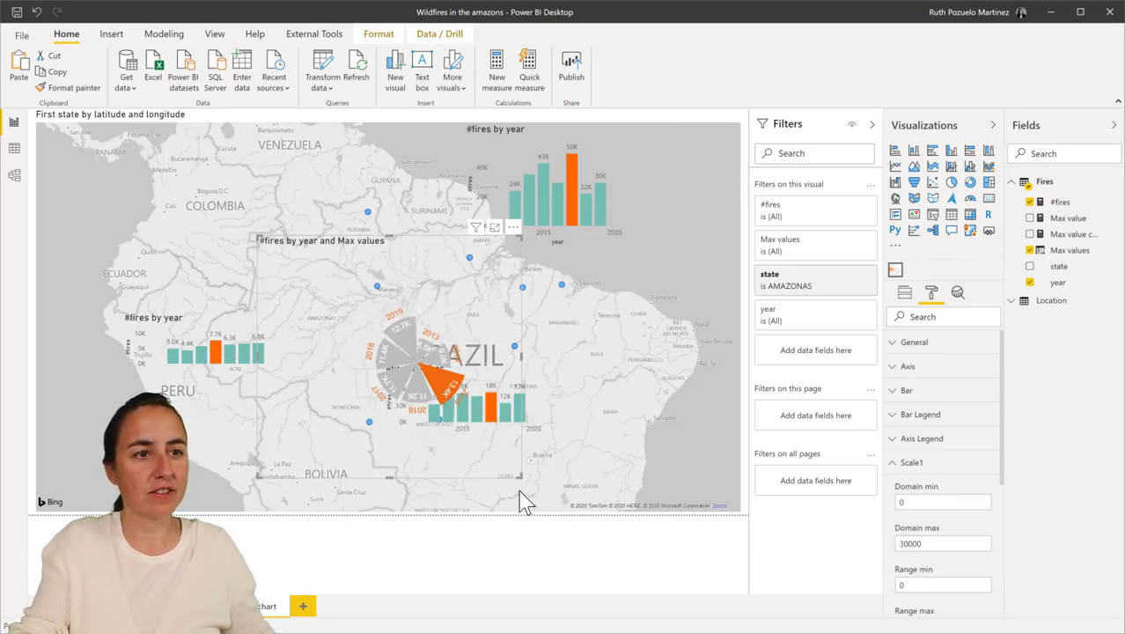
pyautogui.moveTo(520, 478); pyautogui.dragTo(423, 368)
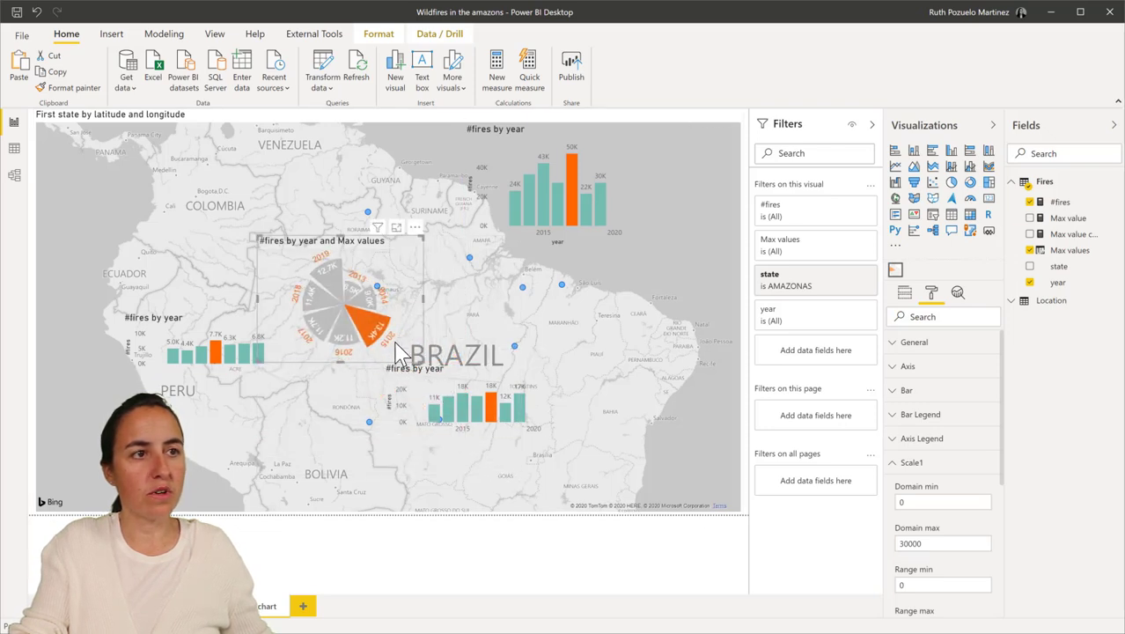
pyautogui.moveTo(420, 243); pyautogui.dragTo(454, 225)
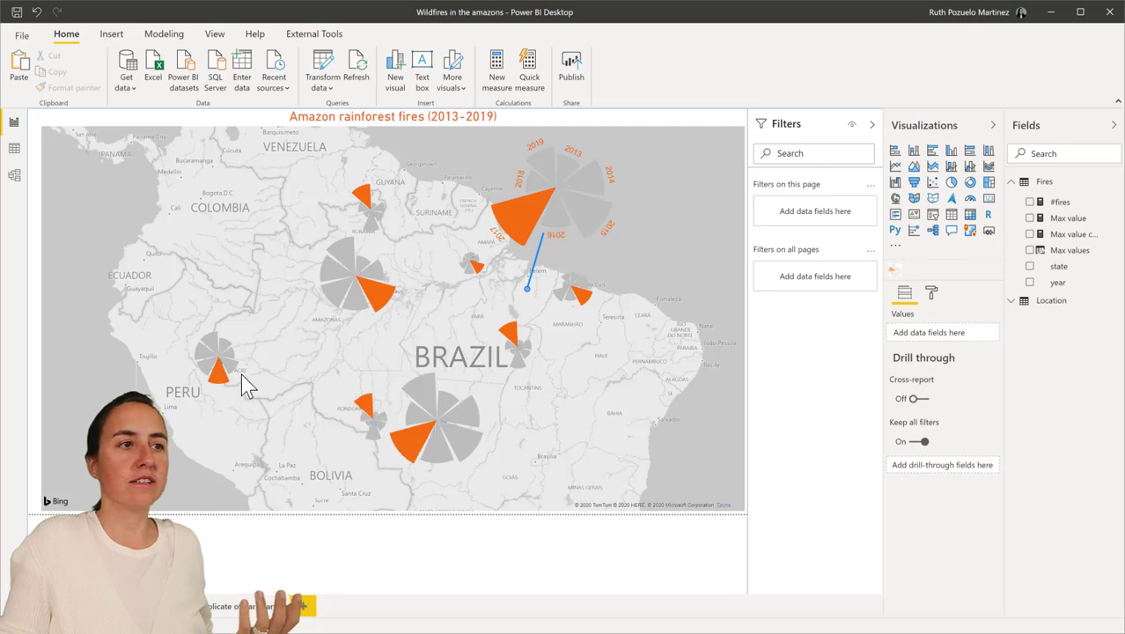
# Convert the remaining state charts to rose charts and title the map 'Amazon rainforest fires (2013-2019)'
pyautogui.moveTo(381, 310)
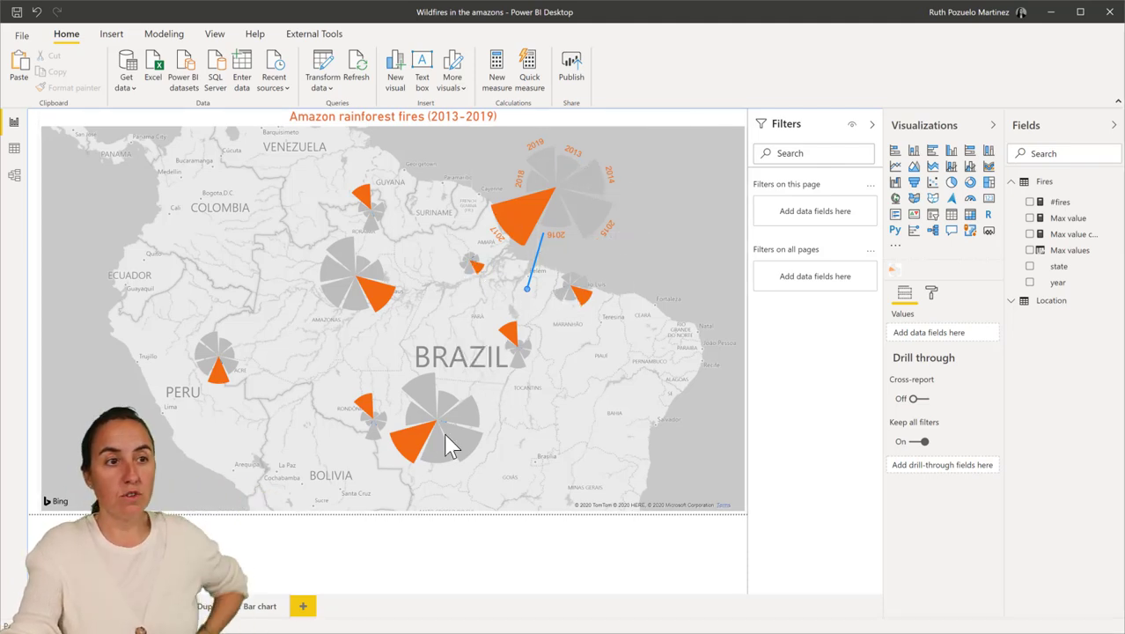
pyautogui.moveTo(449, 406)
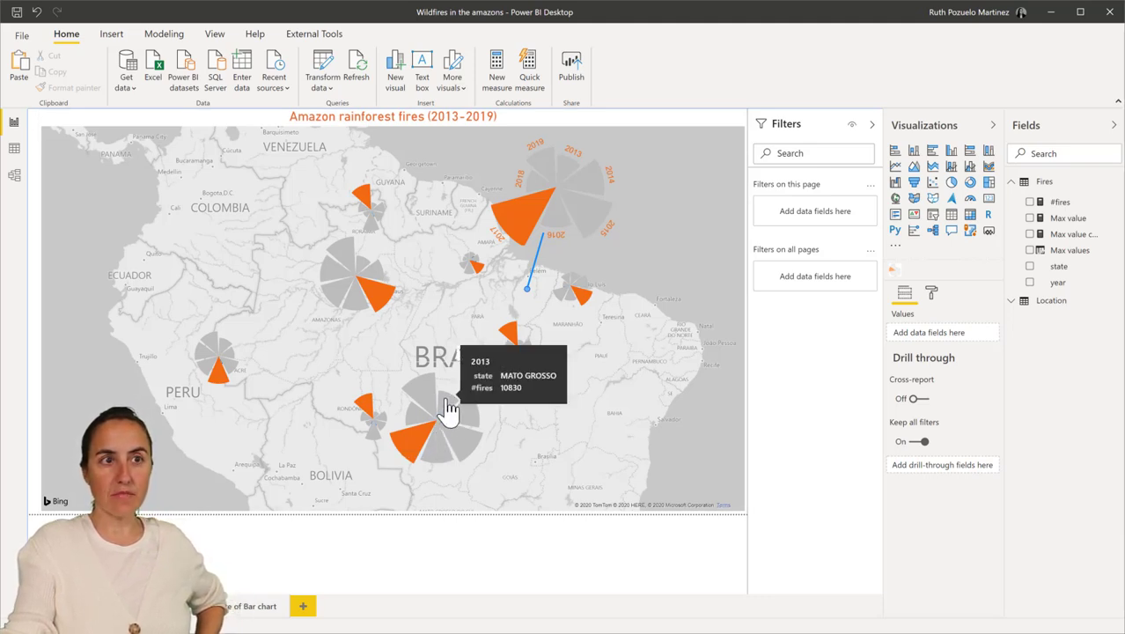
pyautogui.click(489, 415)
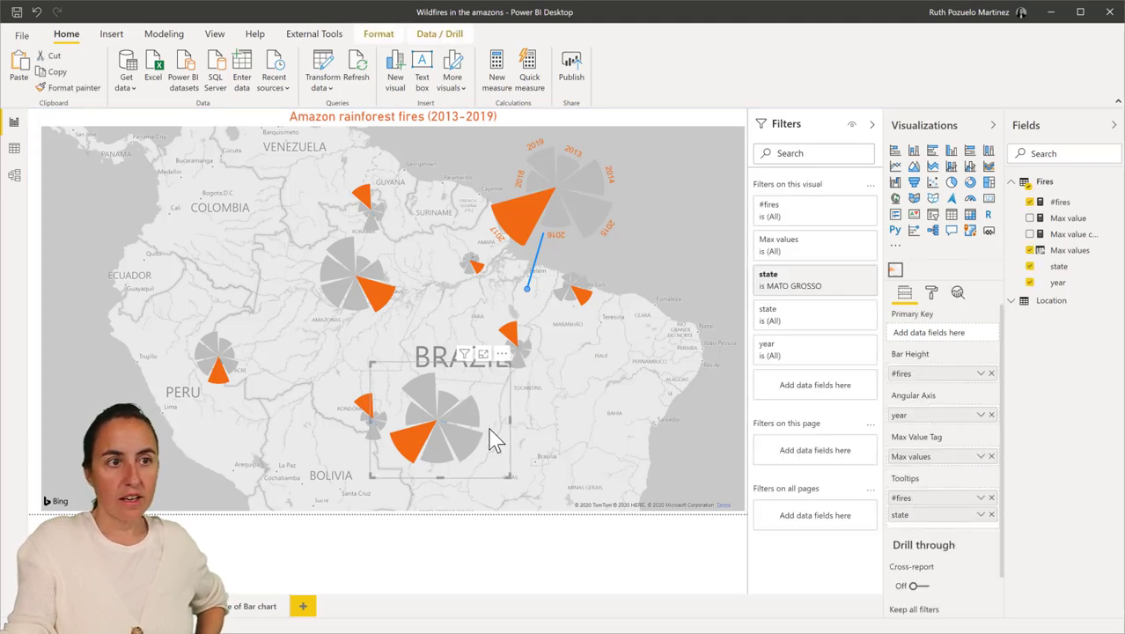
pyautogui.moveTo(448, 410)
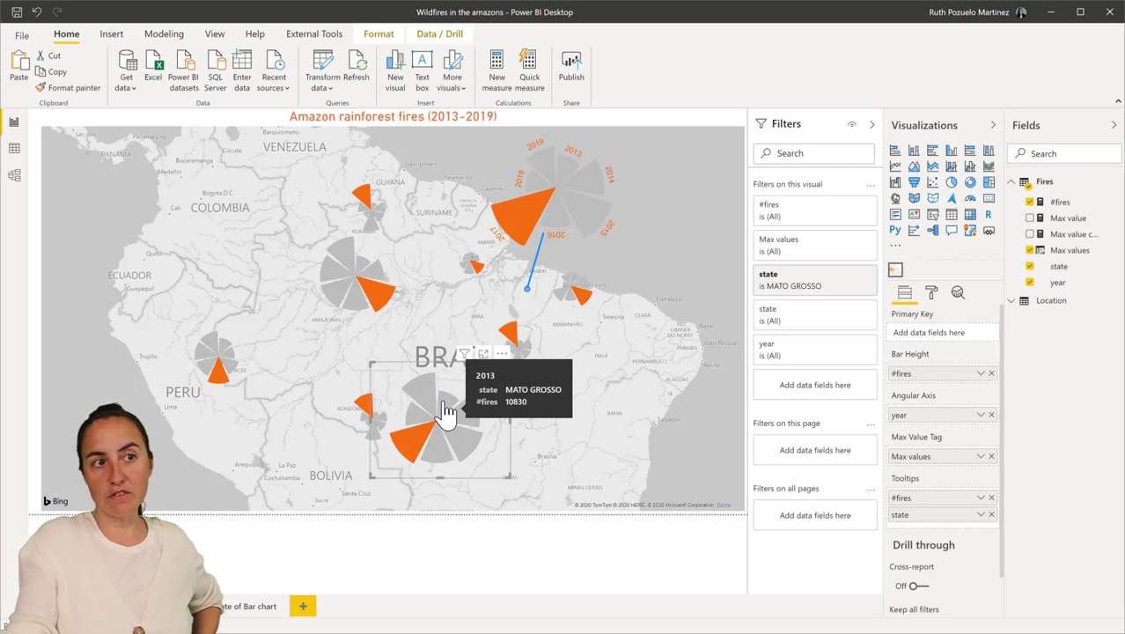
pyautogui.moveTo(464, 431)
pyautogui.moveTo(467, 452)
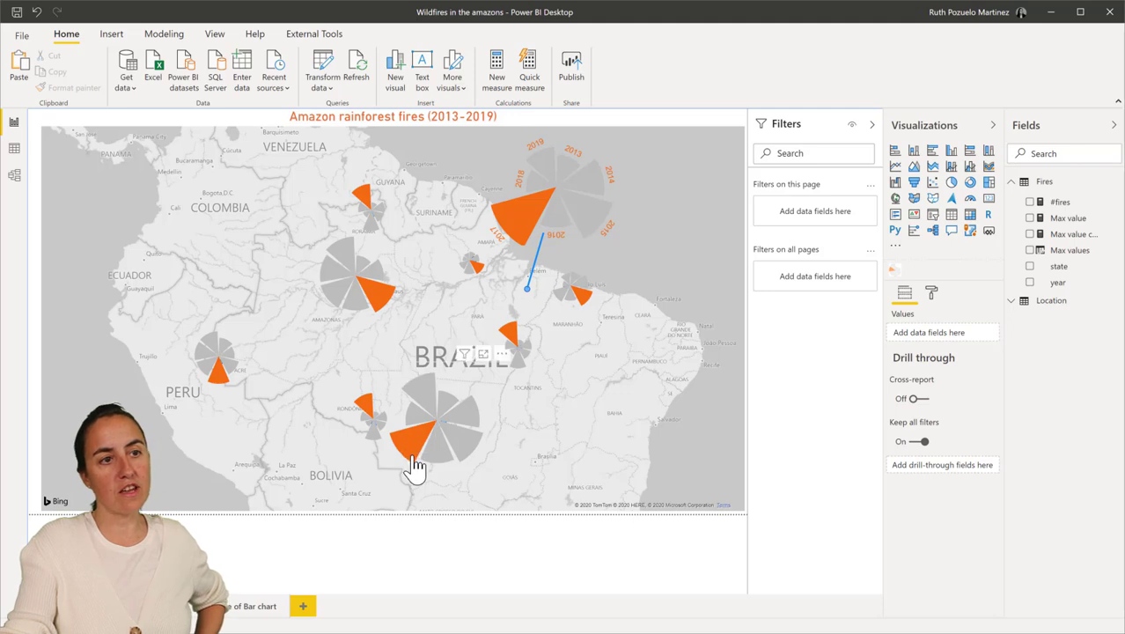
pyautogui.moveTo(411, 461)
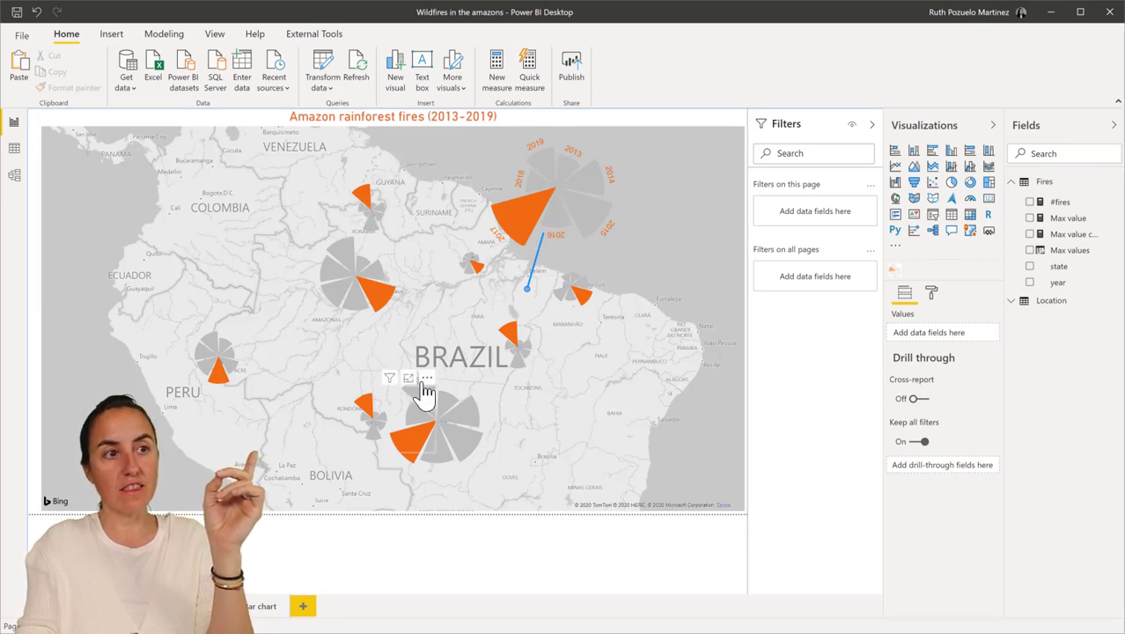
pyautogui.moveTo(351, 272)
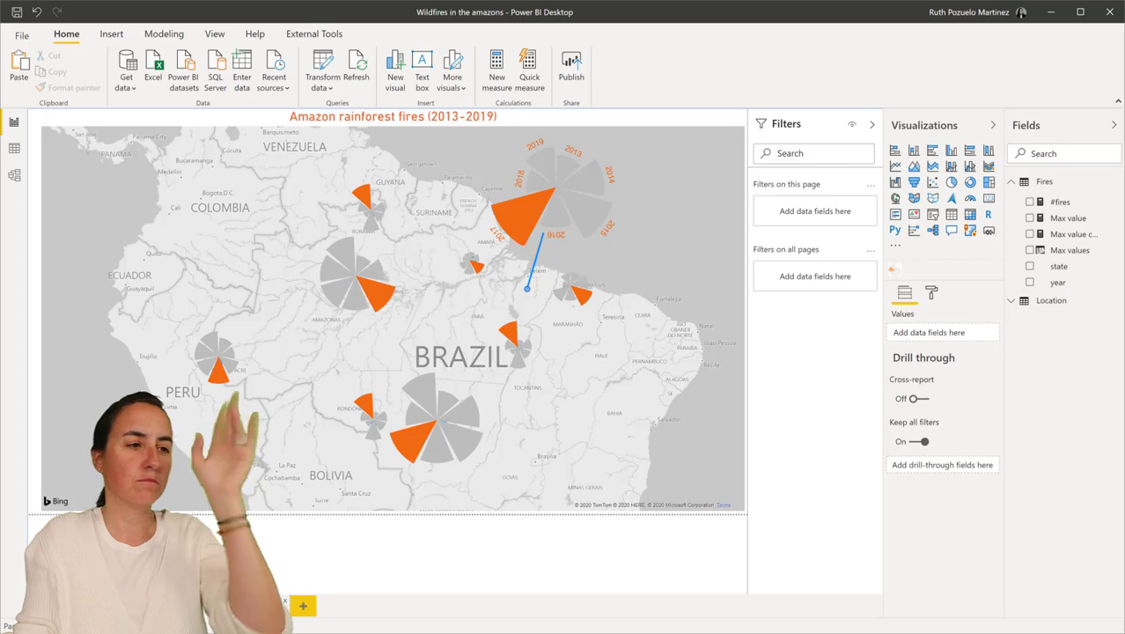
# On the working map page, set the Amazonas rose chart's Axis Legend and Bar Legend opacity to 0
pyautogui.click(243, 609)
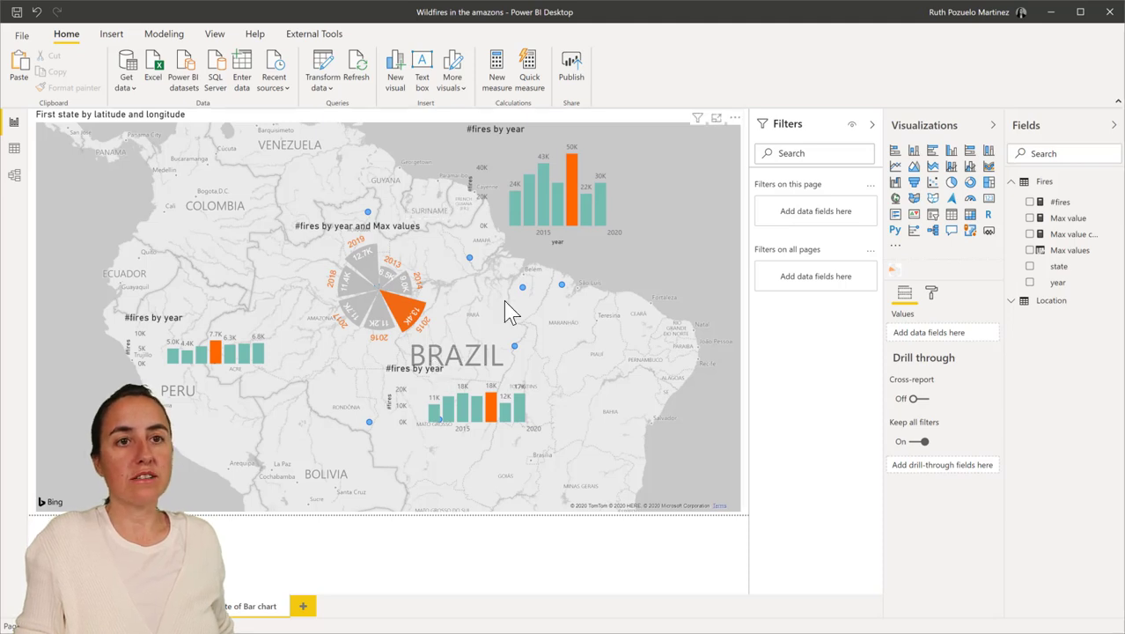
pyautogui.click(418, 263)
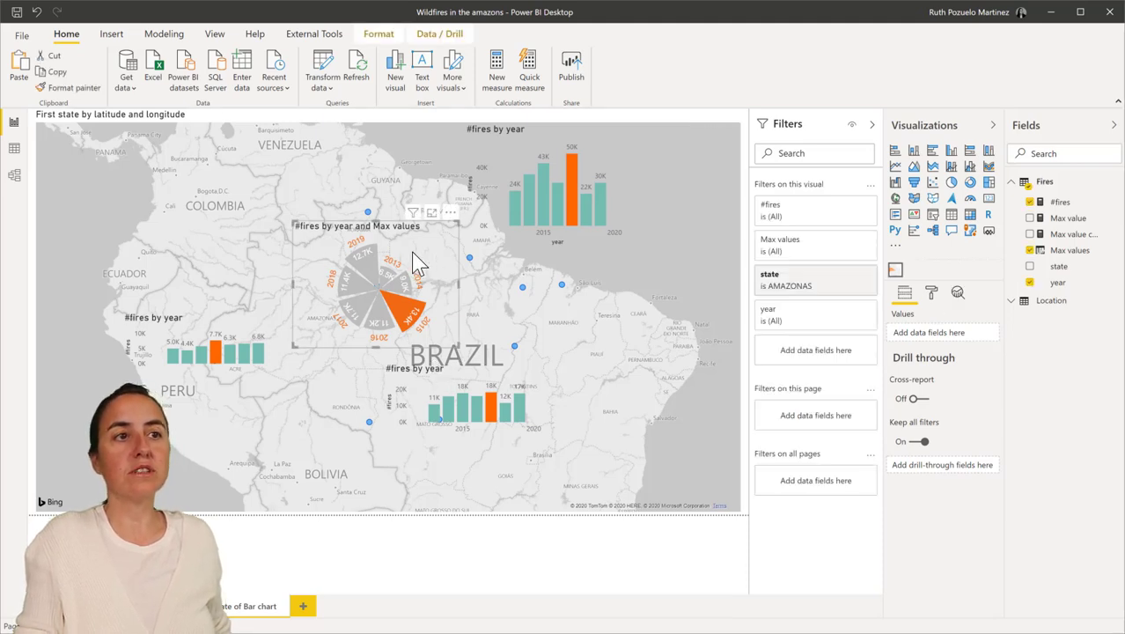
pyautogui.click(932, 293)
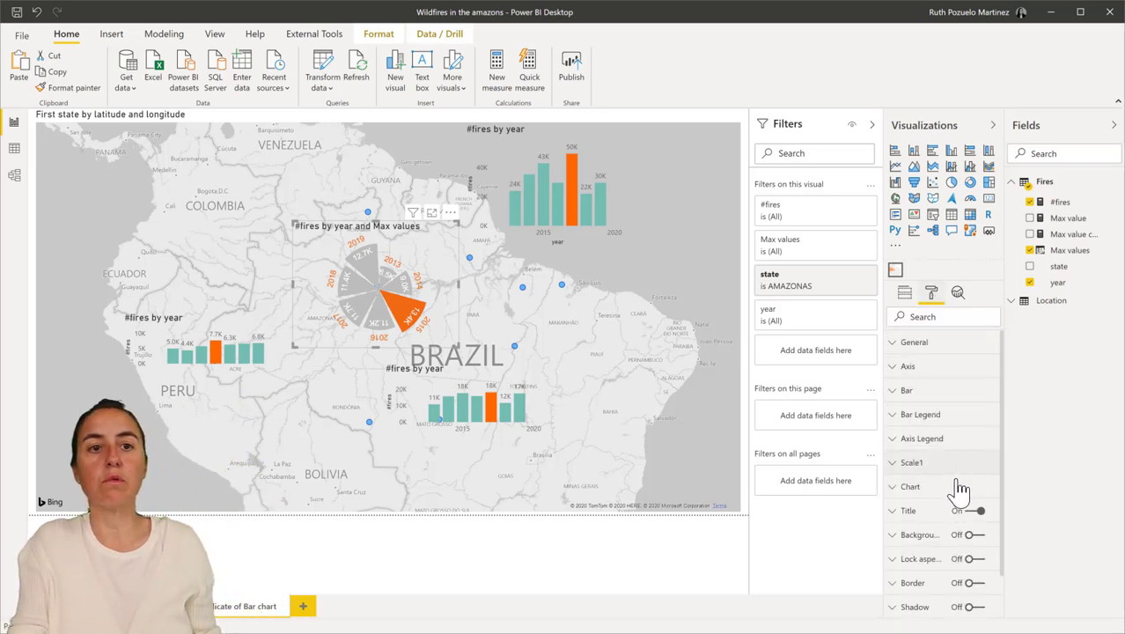
pyautogui.click(924, 439)
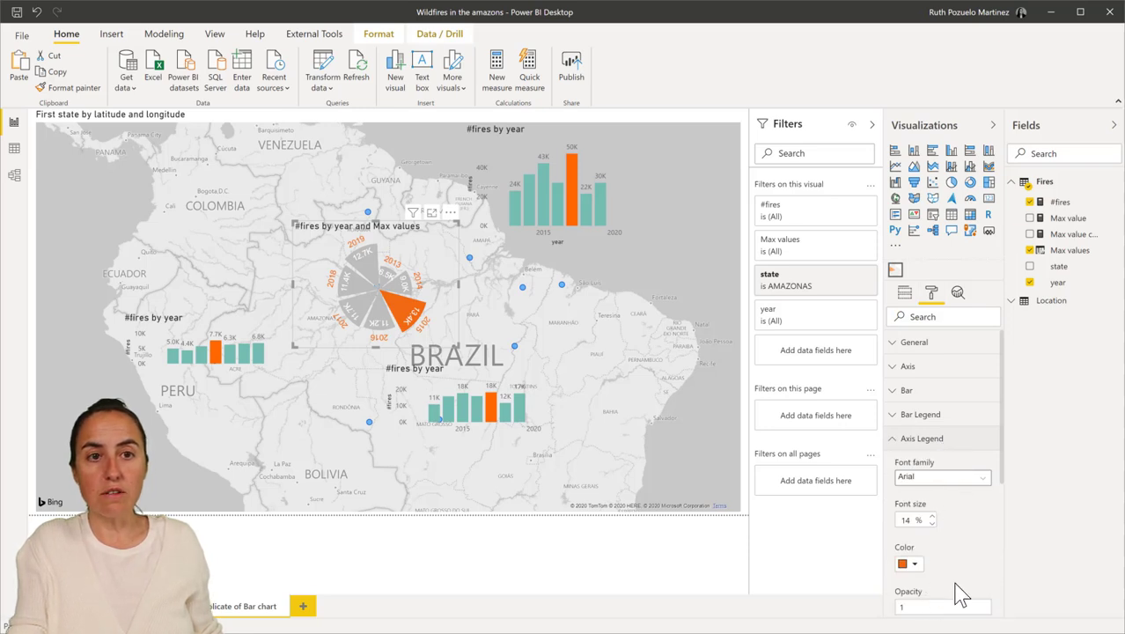
pyautogui.scroll(-1, 955, 590)
pyautogui.click(933, 540)
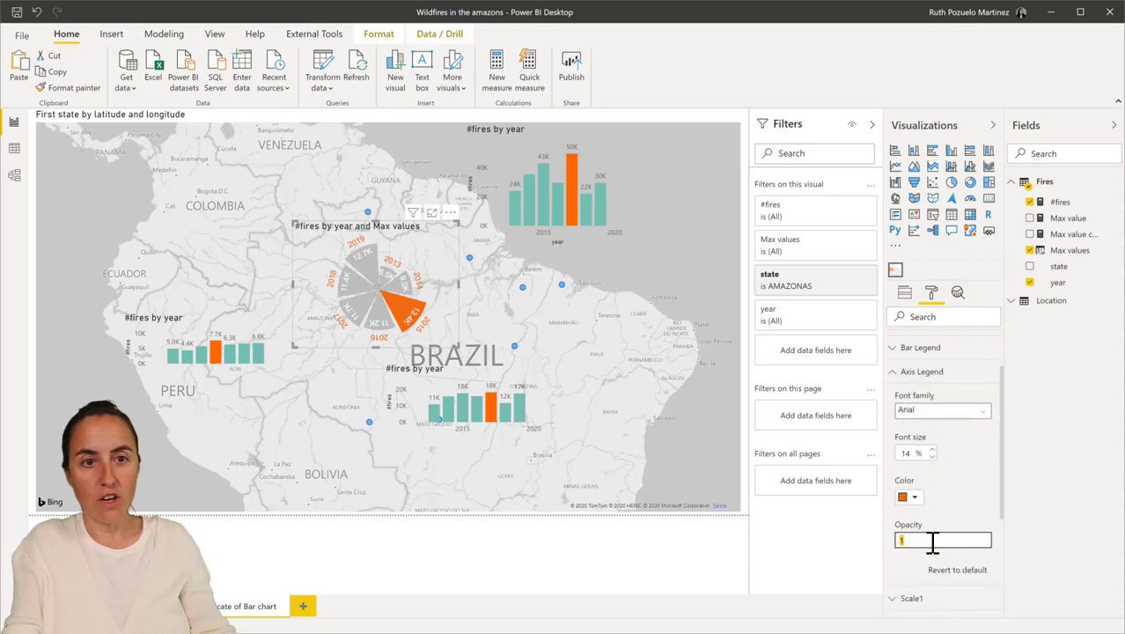
pyautogui.write('0')
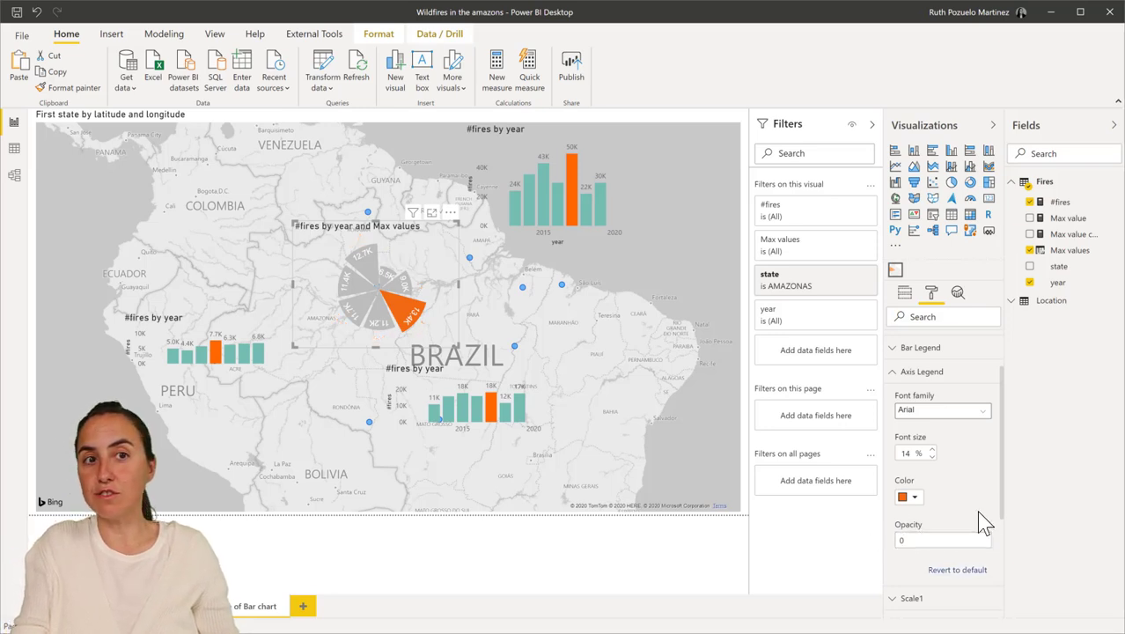
pyautogui.click(929, 352)
pyautogui.click(898, 516)
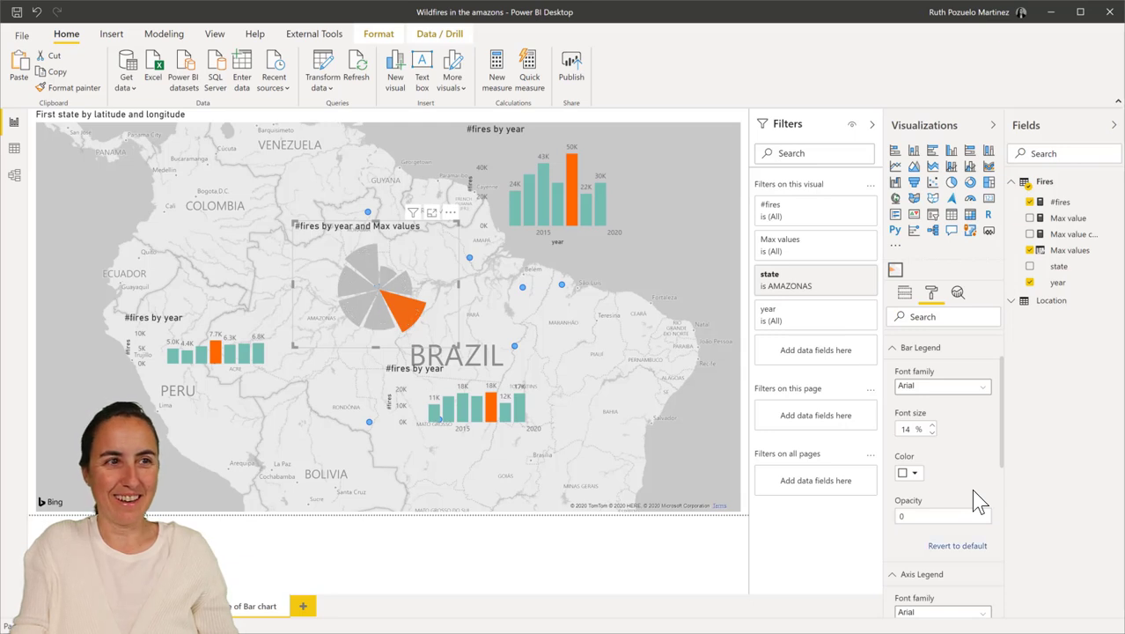
pyautogui.click(604, 176)
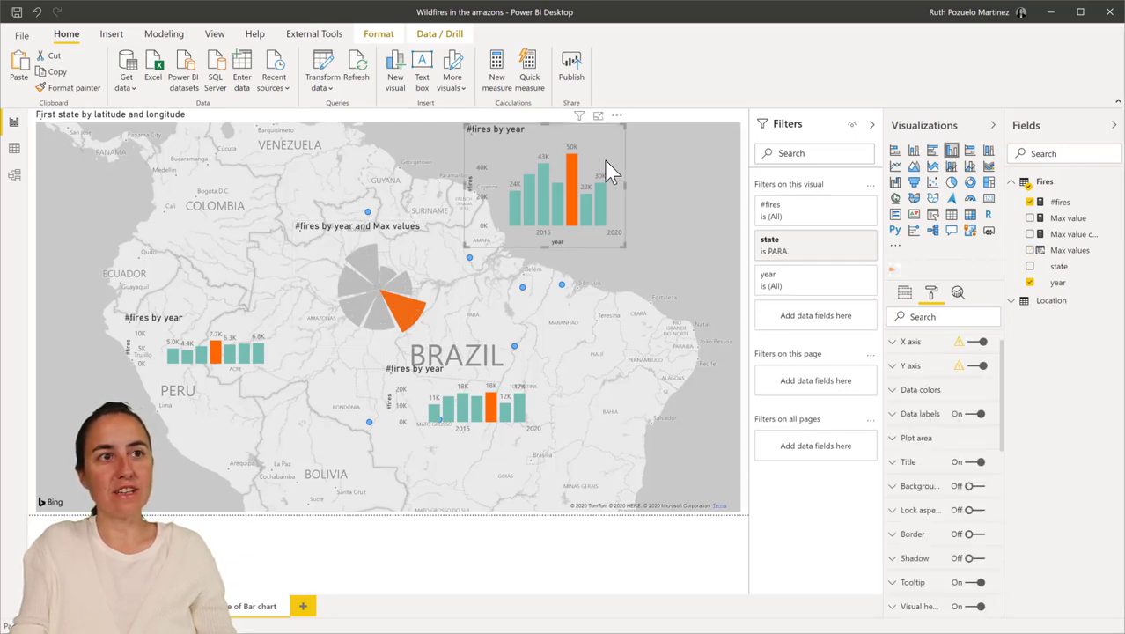
# Make the PARA chart a rose chart: year on Angular Axis, state and #fires tooltips, Max values tag
pyautogui.click(894, 271)
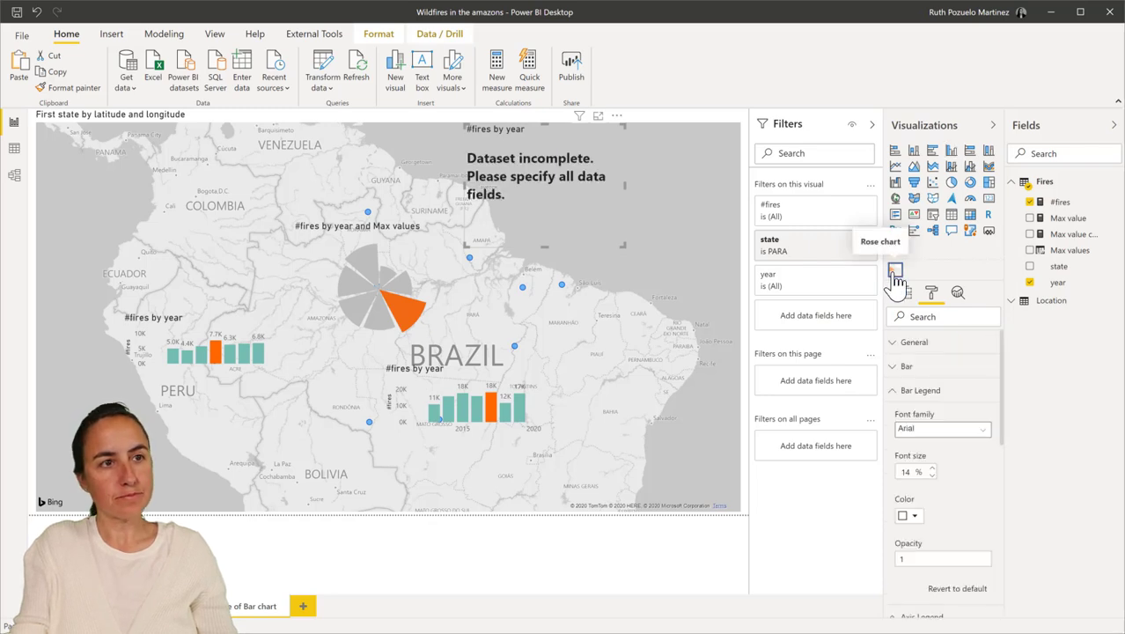
pyautogui.click(906, 292)
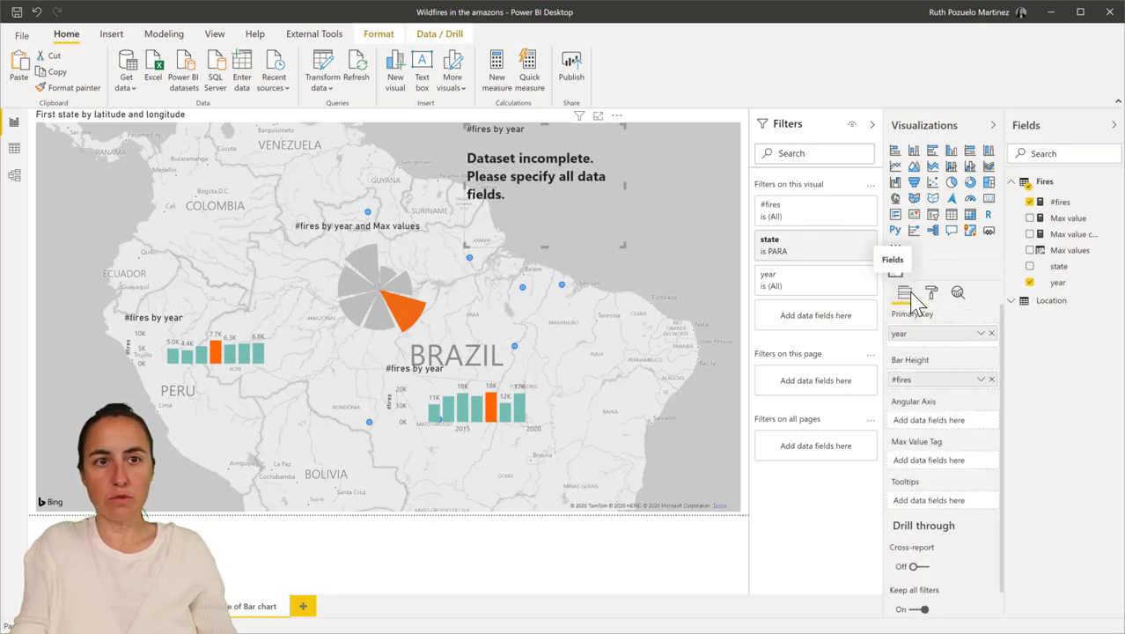
pyautogui.moveTo(940, 341); pyautogui.dragTo(938, 424)
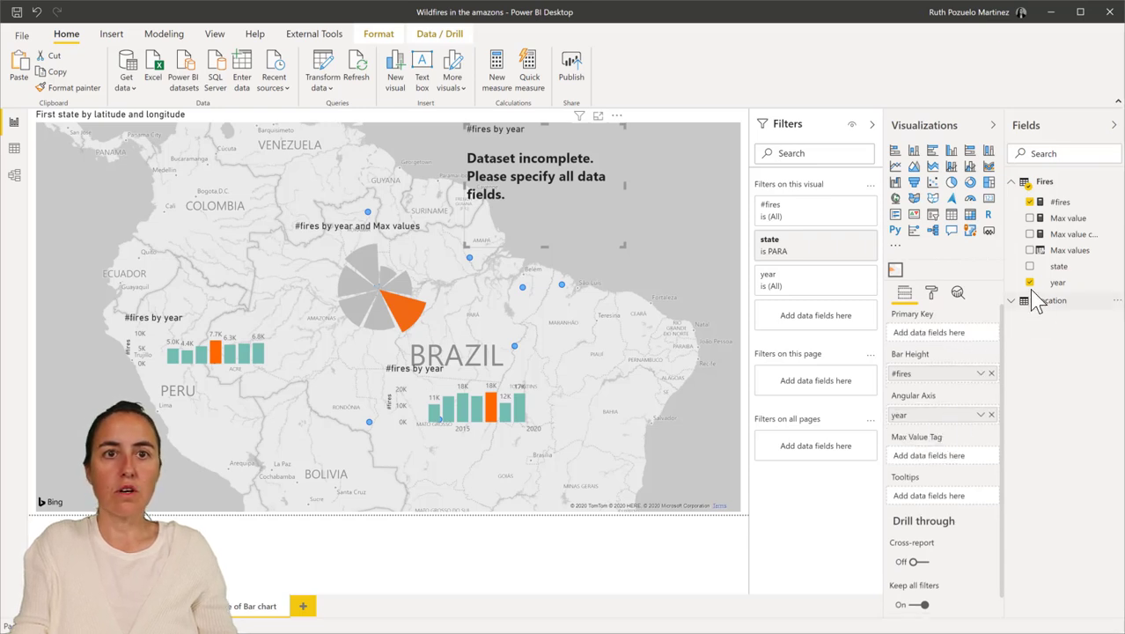
pyautogui.moveTo(1057, 267); pyautogui.dragTo(946, 498)
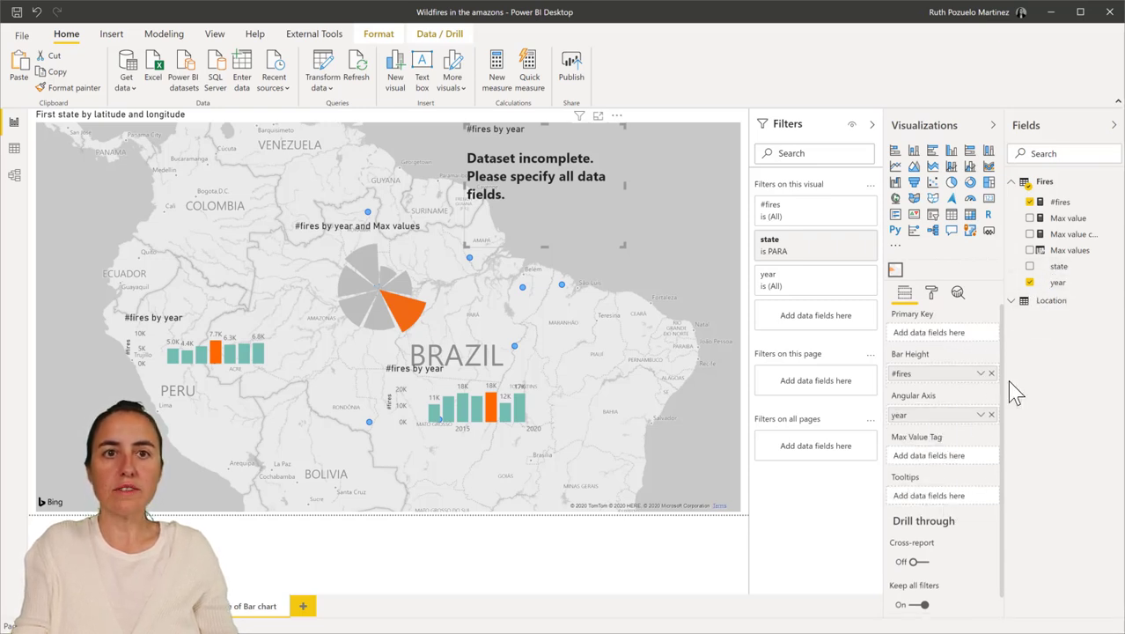
pyautogui.moveTo(1066, 207); pyautogui.dragTo(940, 517)
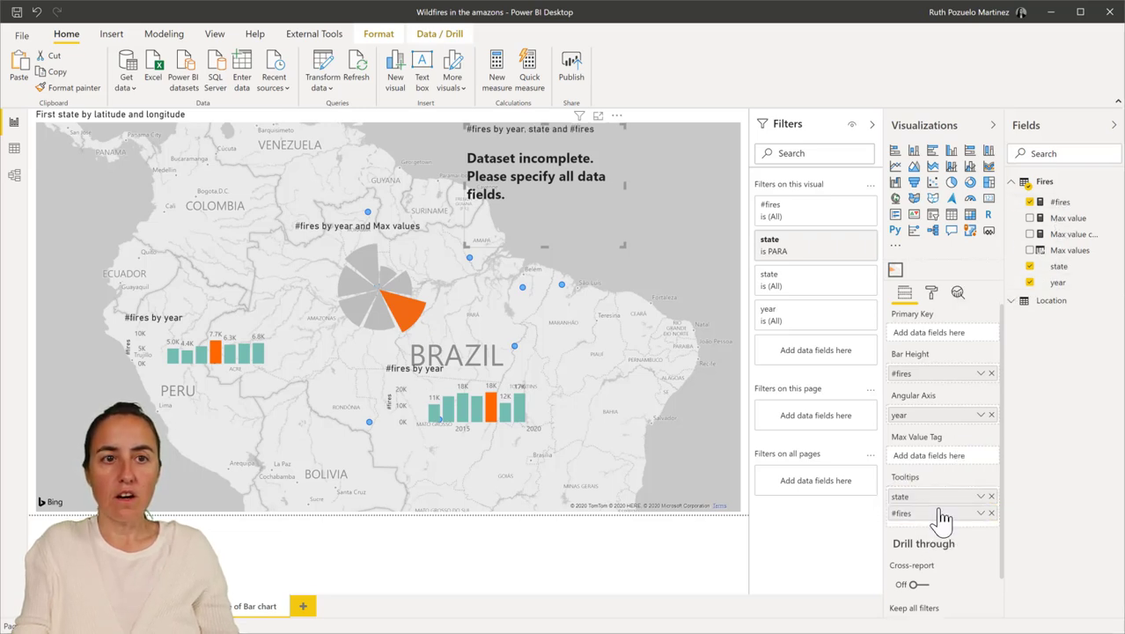
pyautogui.moveTo(1054, 251); pyautogui.dragTo(952, 469)
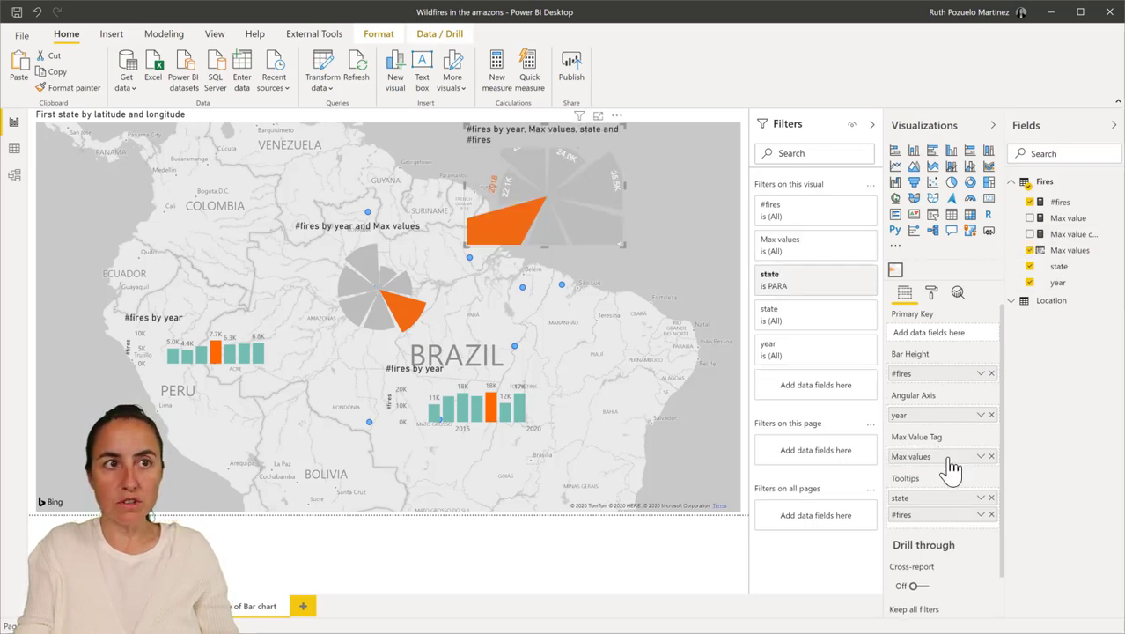
# Set the PARA rose chart's scale maximum to 80000
pyautogui.click(931, 293)
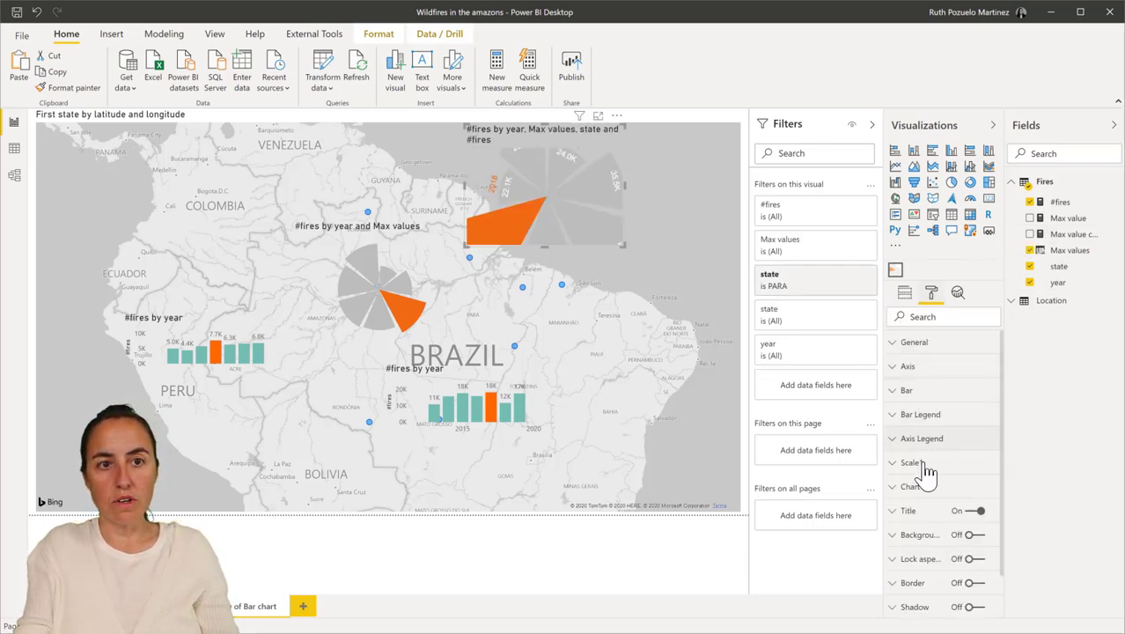
pyautogui.click(924, 469)
pyautogui.moveTo(916, 540); pyautogui.dragTo(889, 543)
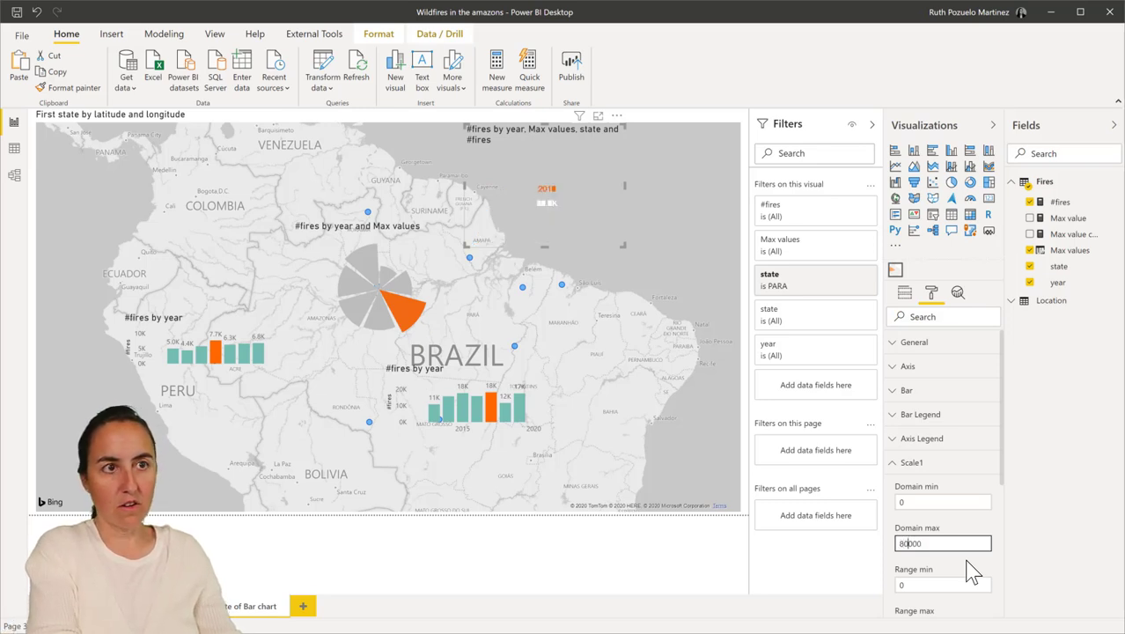
pyautogui.write('80')
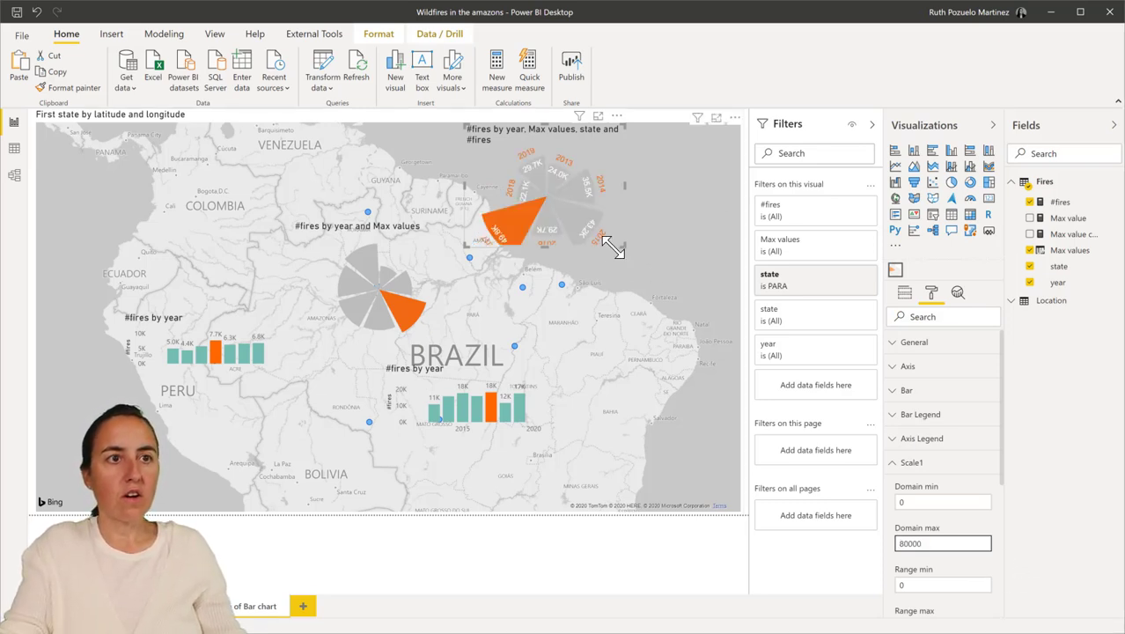
# Enlarge the rose chart, move it over PARA on the map, and remove its title
pyautogui.moveTo(627, 255); pyautogui.dragTo(626, 276)
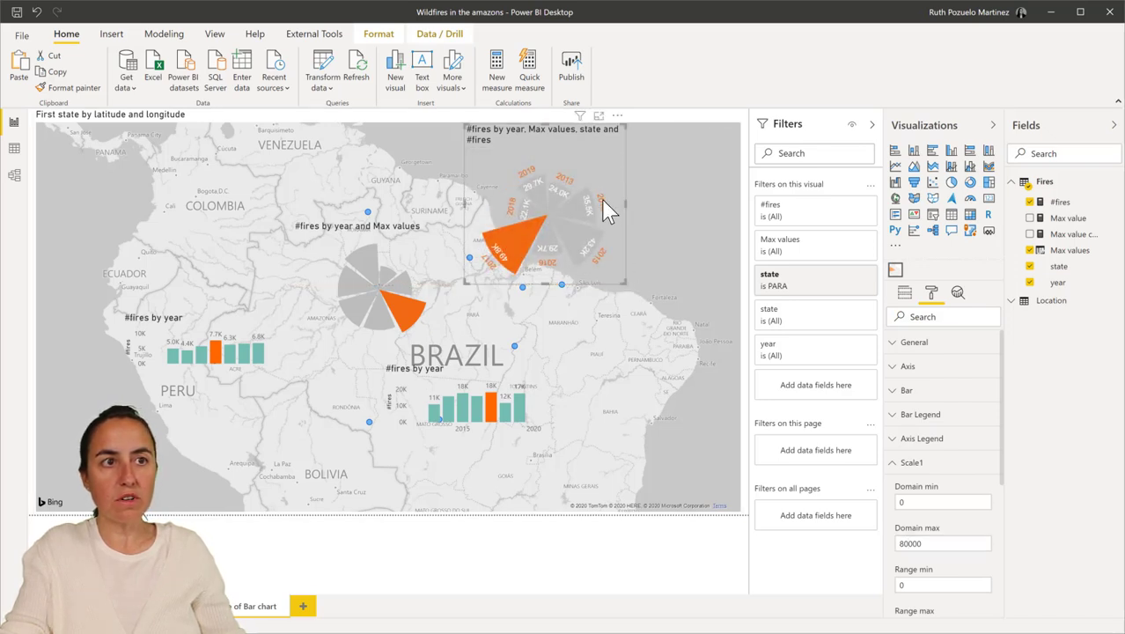
pyautogui.moveTo(567, 149); pyautogui.dragTo(563, 139)
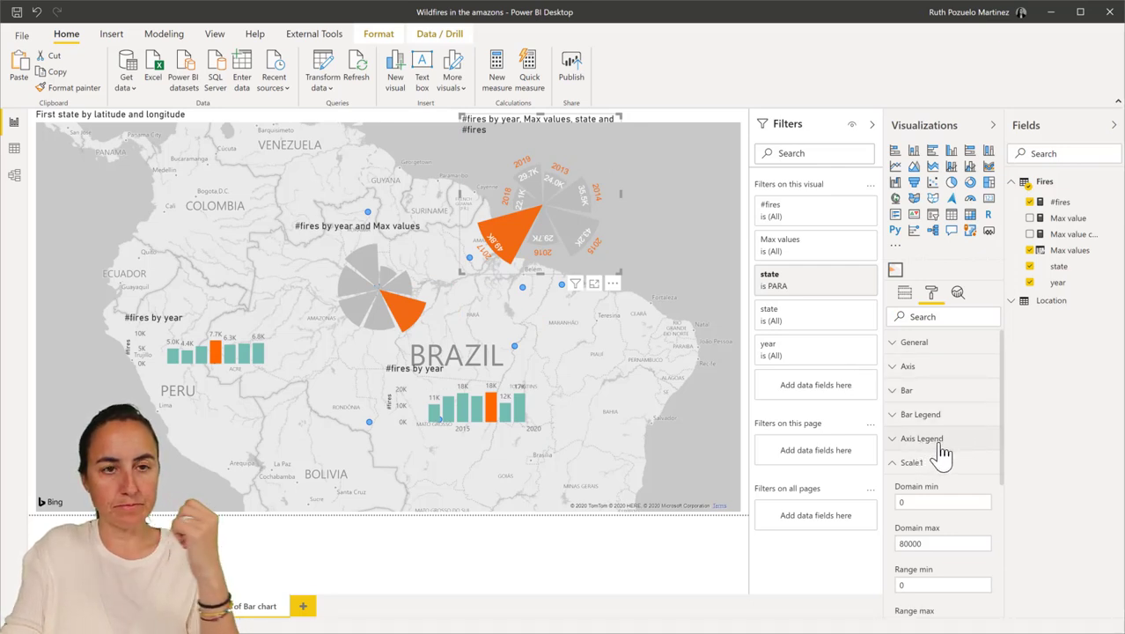
pyautogui.scroll(-3, 984, 537)
pyautogui.click(977, 462)
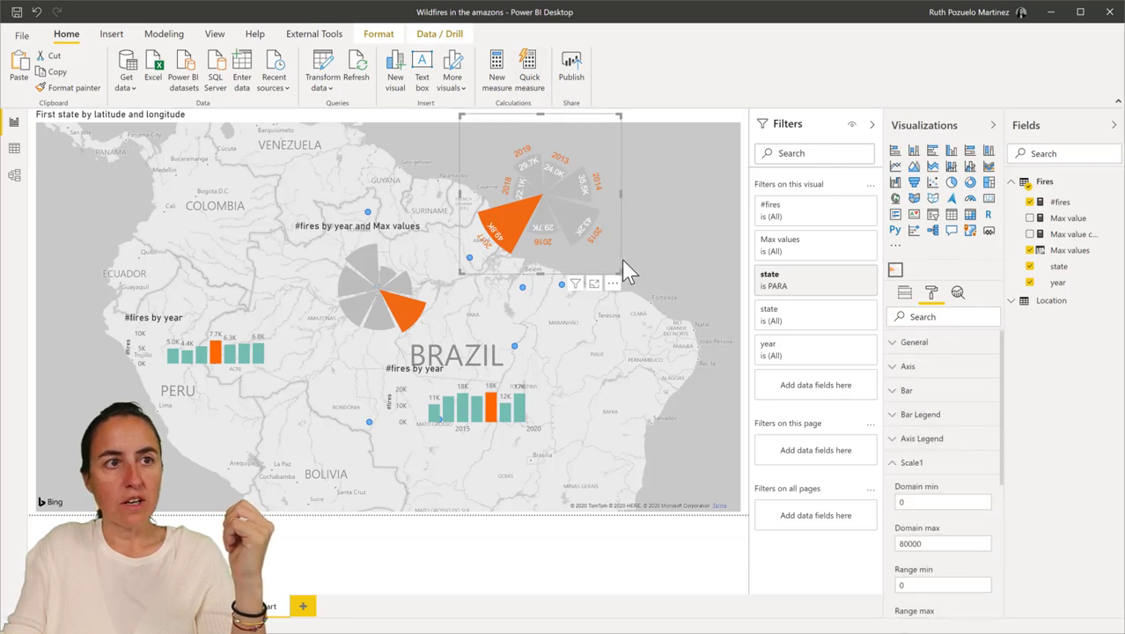
# Change the opacity value in the rose chart's value label settings
pyautogui.click(931, 419)
pyautogui.doubleClick(950, 582)
pyautogui.write('1')
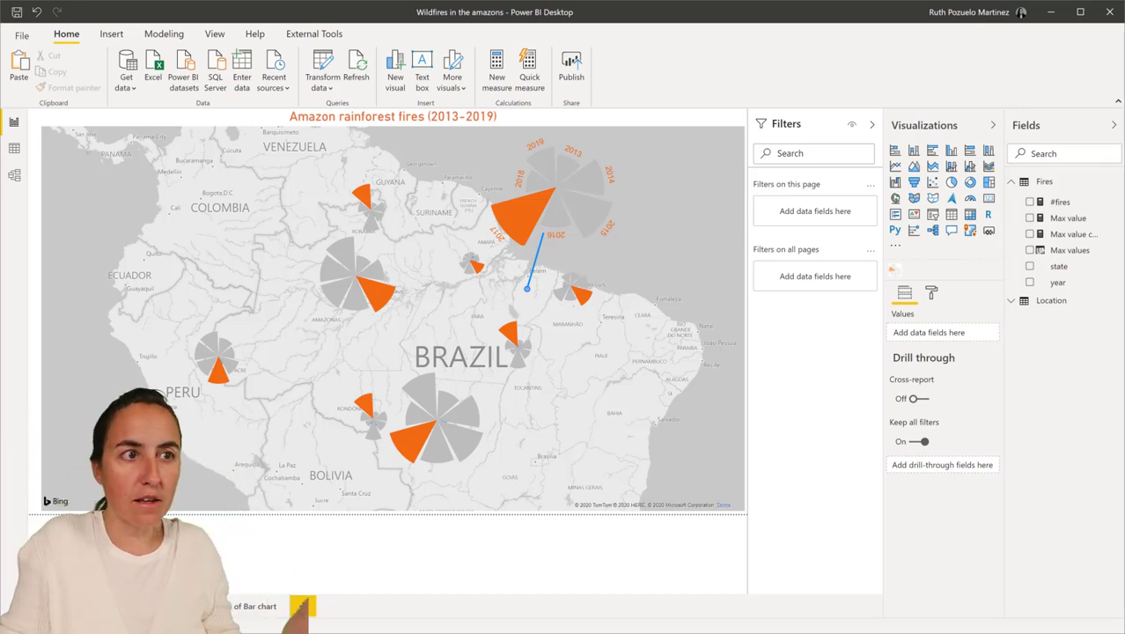
# Go back to the bar-chart map page and select the Amazonas '#fires by year' bar chart
pyautogui.click(249, 605)
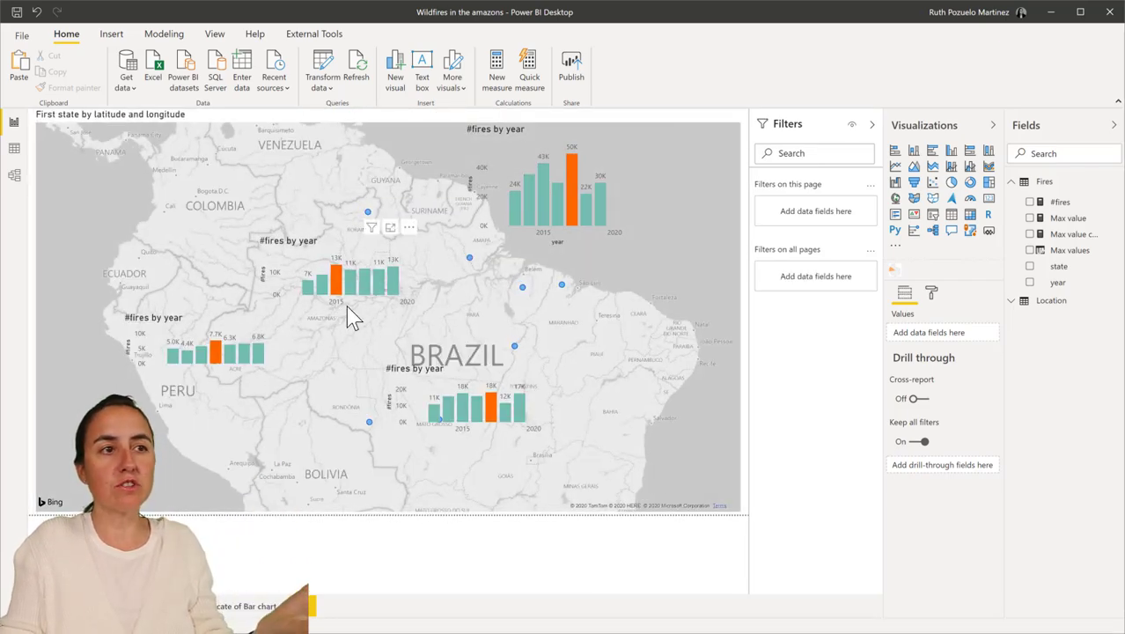
pyautogui.click(397, 302)
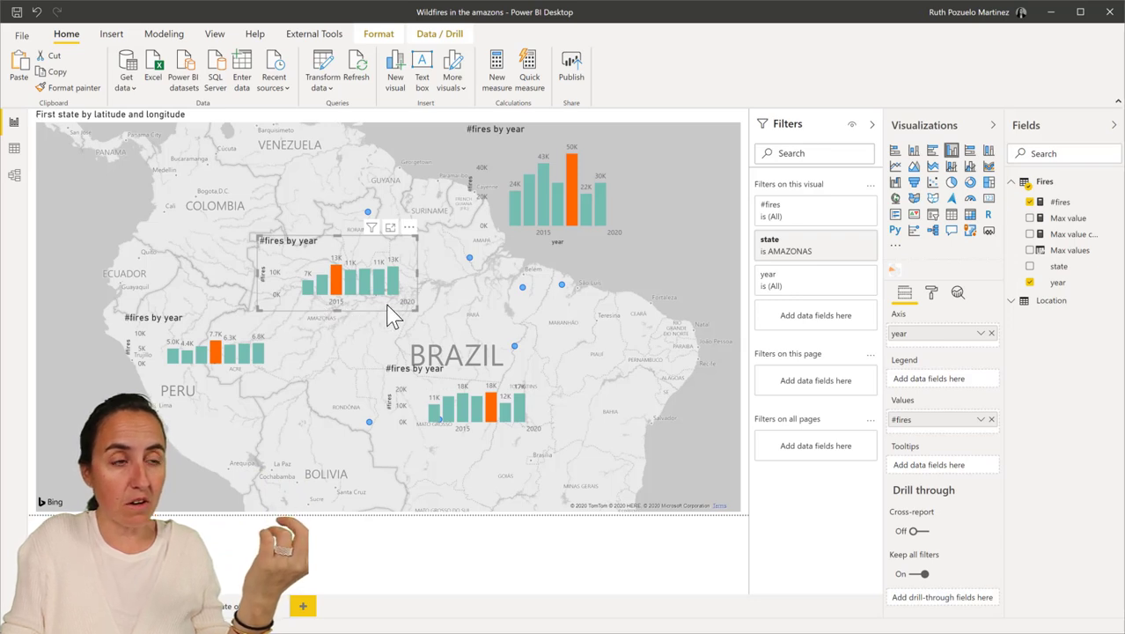